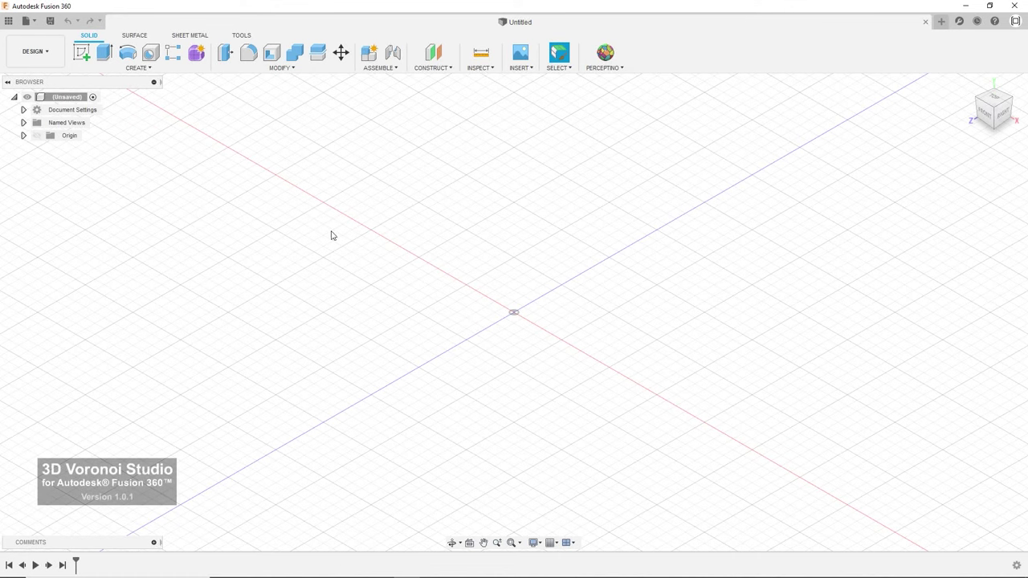
# Sketch two concentric centre rectangles on the XY ground plane.
pyautogui.click(81, 53)
pyautogui.click(516, 342)
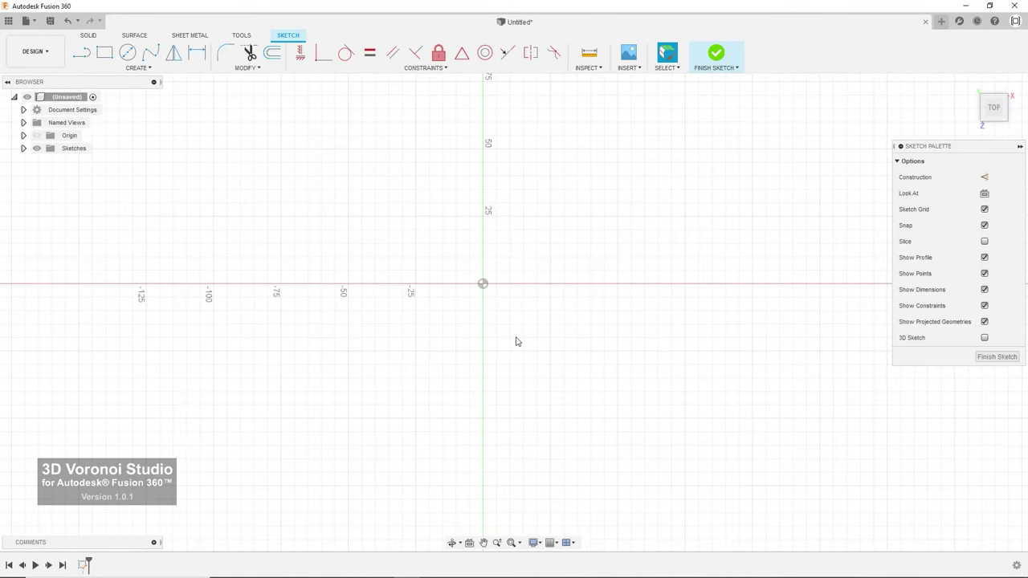
pyautogui.press('r')
pyautogui.click(403, 203)
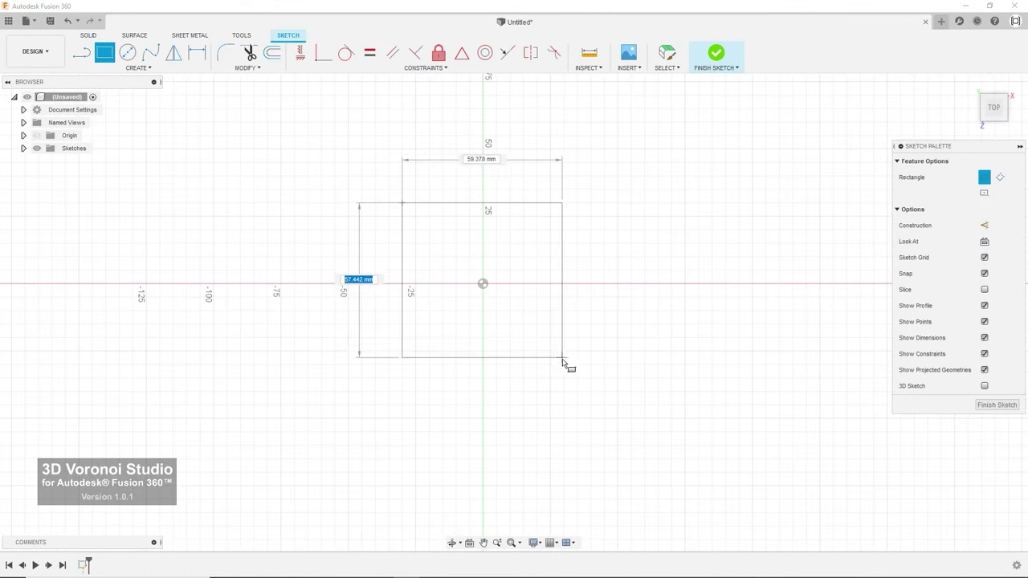
pyautogui.click(565, 364)
pyautogui.click(429, 230)
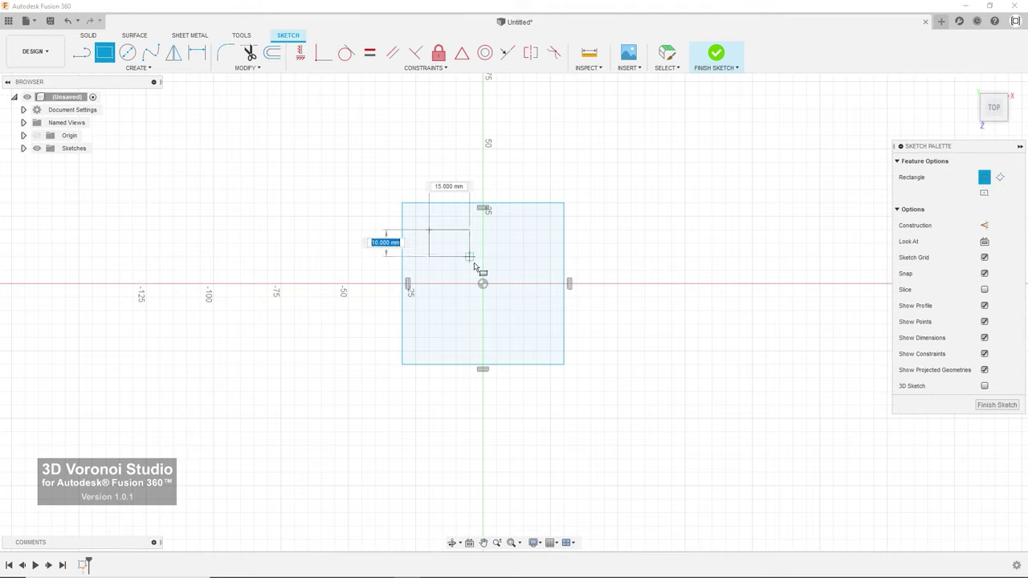
pyautogui.click(537, 337)
pyautogui.rightClick(592, 320)
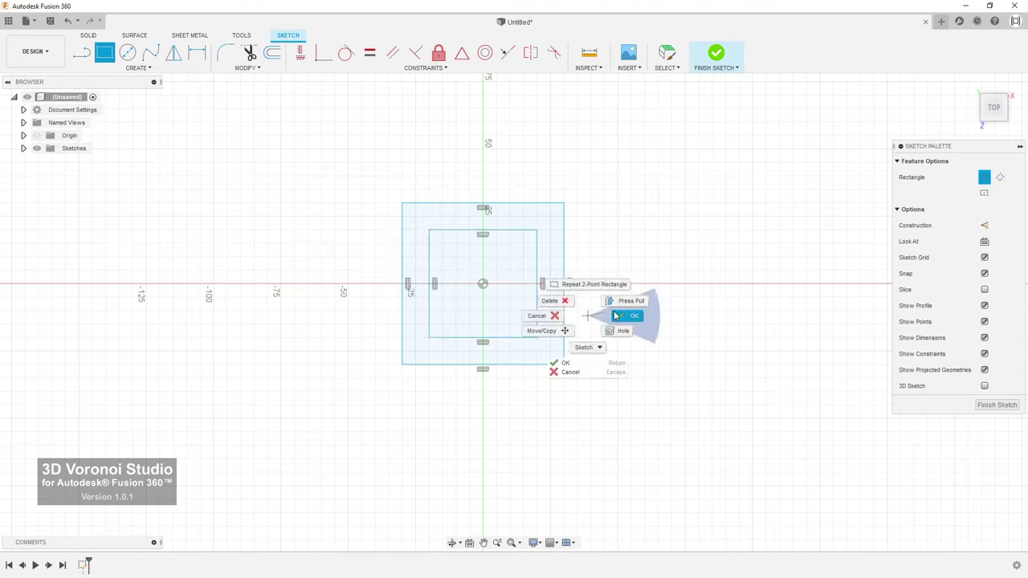
pyautogui.click(624, 317)
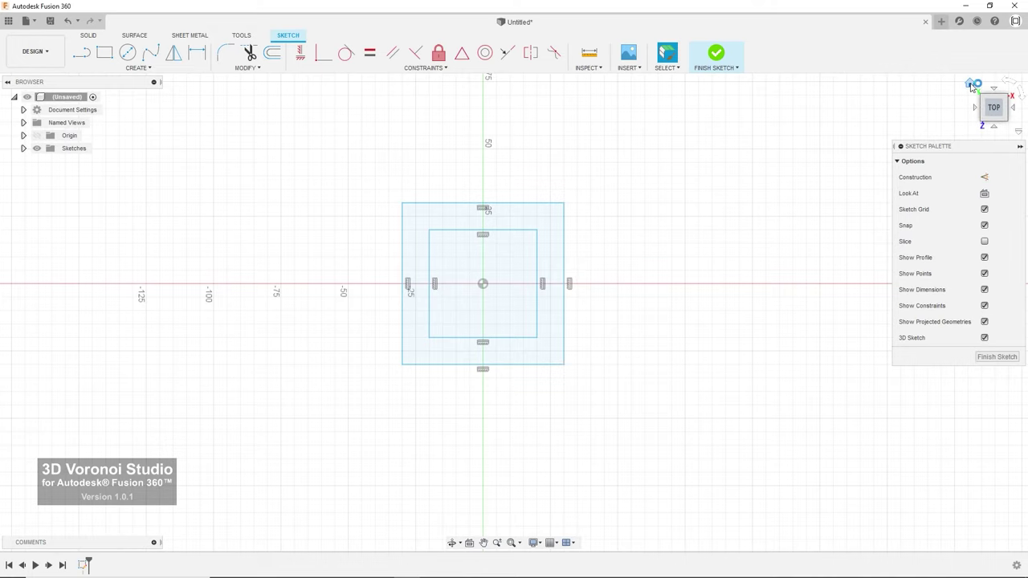
# Move the inner square 85 mm straight up along Z above the outer one.
pyautogui.click(972, 84)
pyautogui.scroll(-5, 504, 332)
pyautogui.moveTo(504, 333); pyautogui.dragTo(509, 377, button='middle')
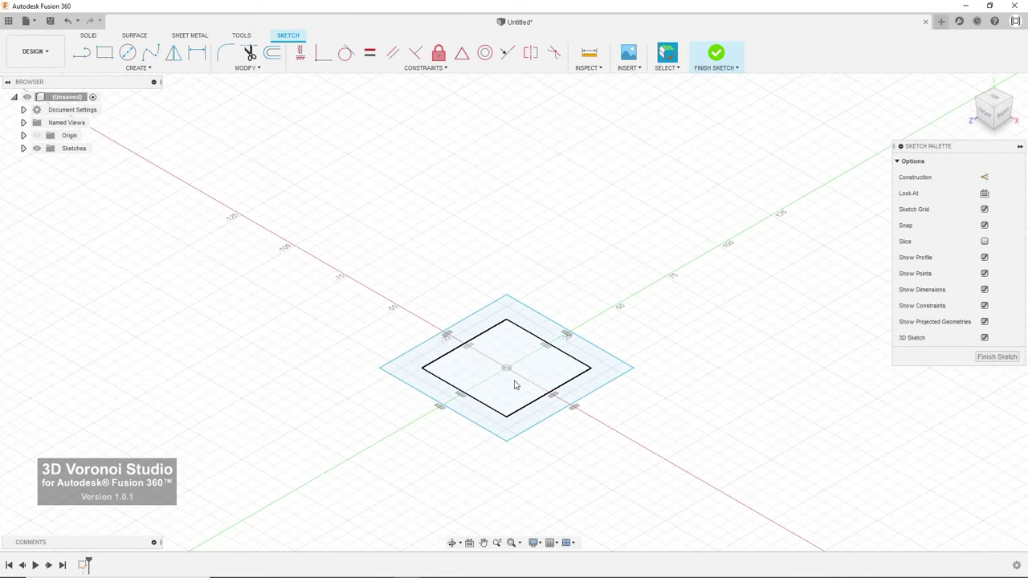
pyautogui.doubleClick(544, 396)
pyautogui.rightClick(544, 399)
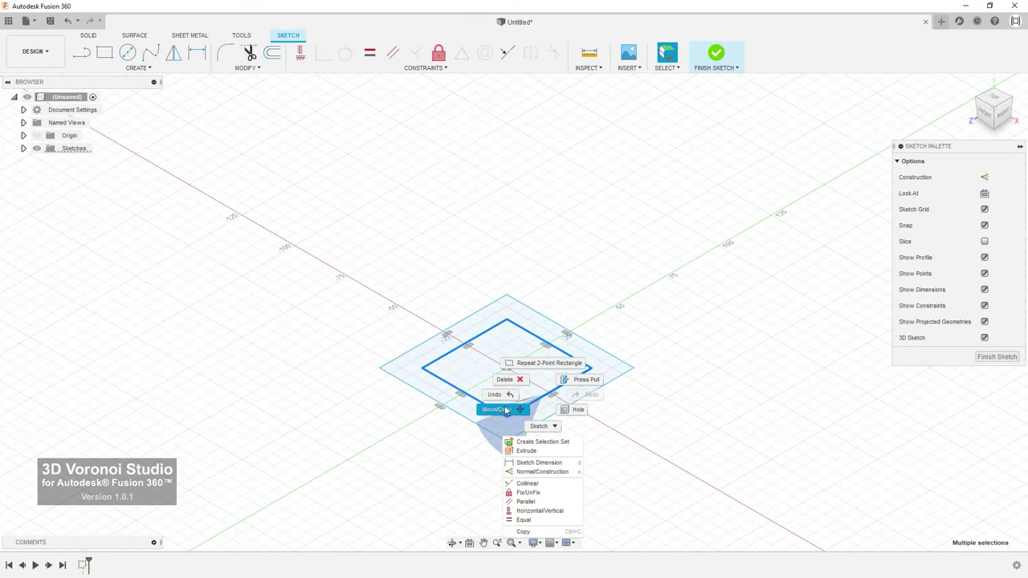
pyautogui.click(507, 410)
pyautogui.moveTo(464, 315); pyautogui.dragTo(474, 87)
pyautogui.press('Return')
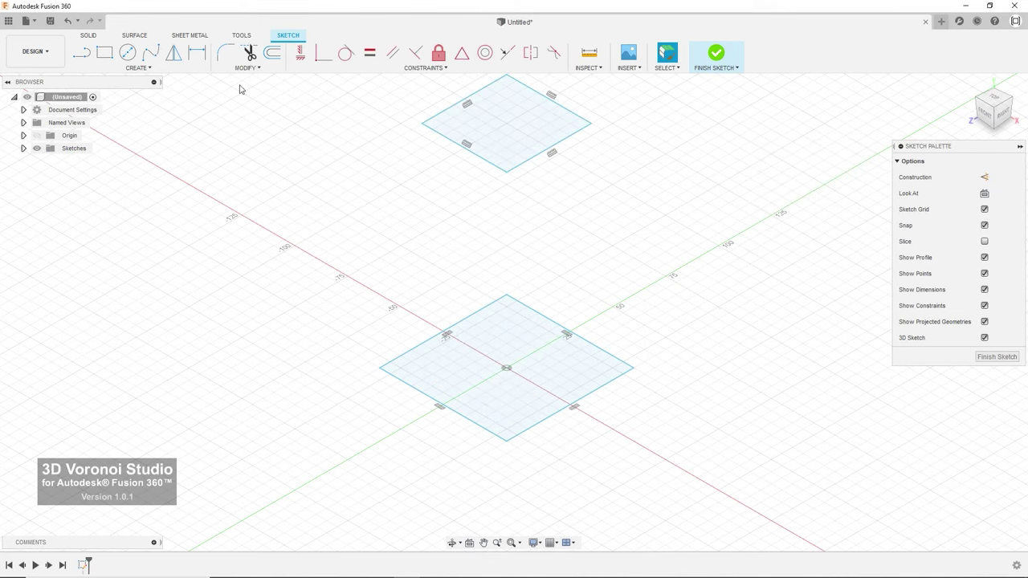
# Draw four 3D lines from each top-square corner to the next lower-square corner, then finish the sketch.
pyautogui.press('l')
pyautogui.click(507, 173)
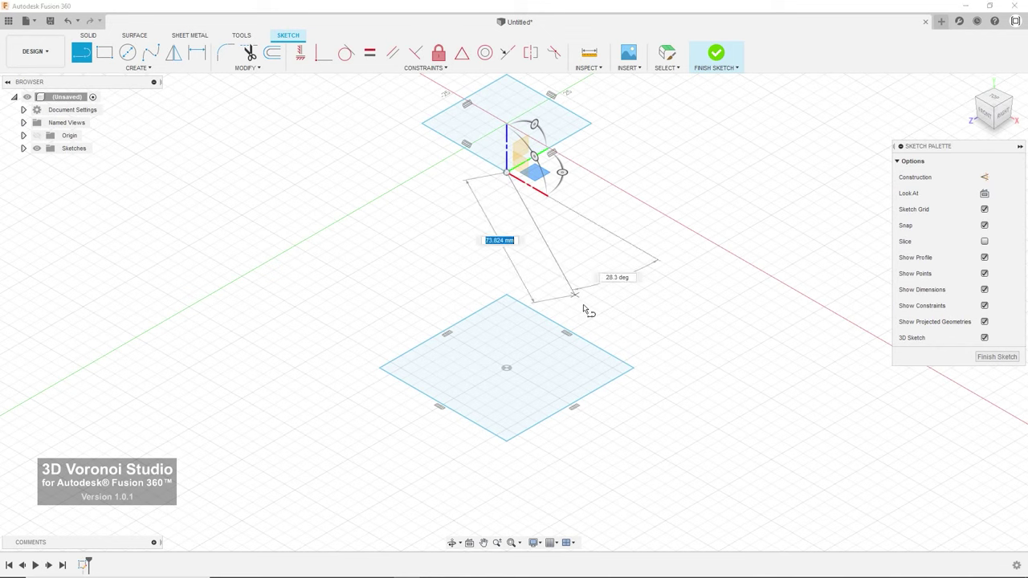
pyautogui.click(633, 368)
pyautogui.click(592, 126)
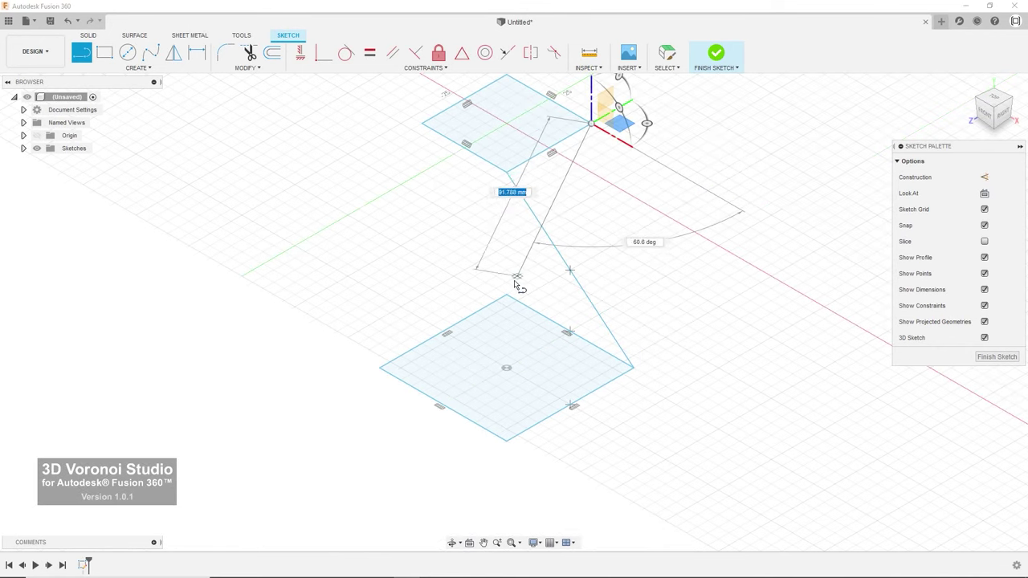
pyautogui.click(506, 295)
pyautogui.doubleClick(379, 368)
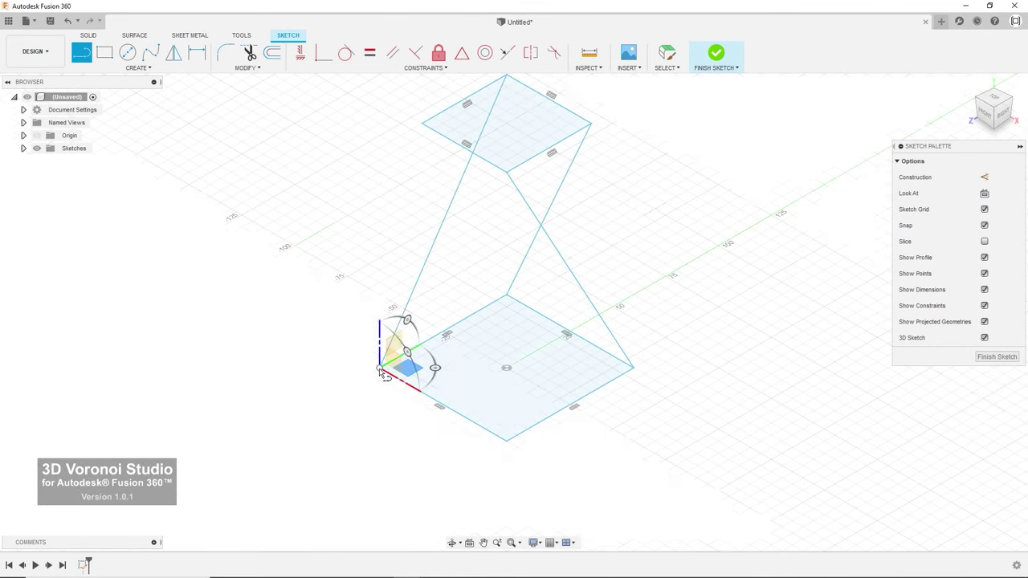
pyautogui.click(421, 124)
pyautogui.click(506, 440)
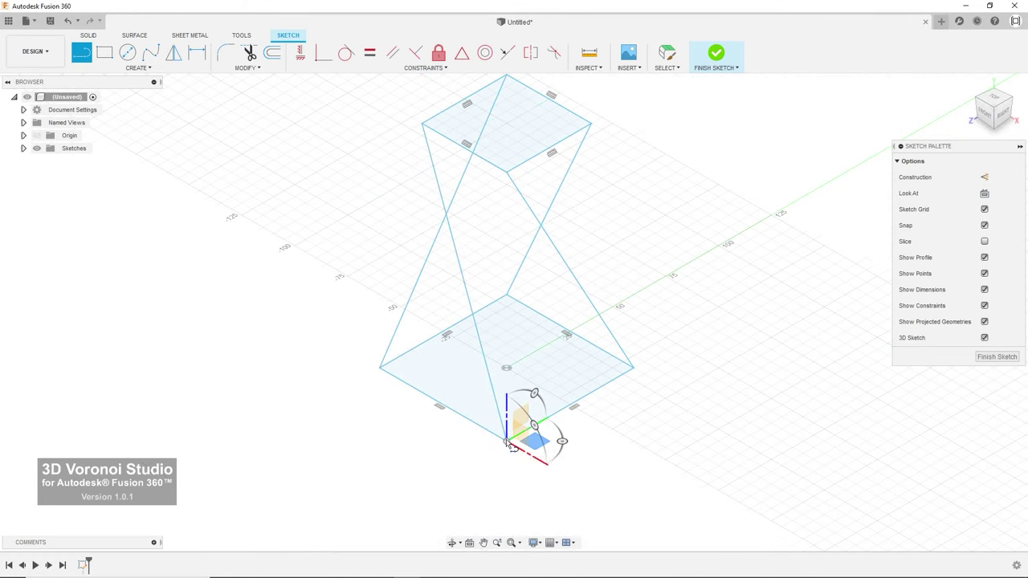
pyautogui.click(715, 55)
pyautogui.click(969, 86)
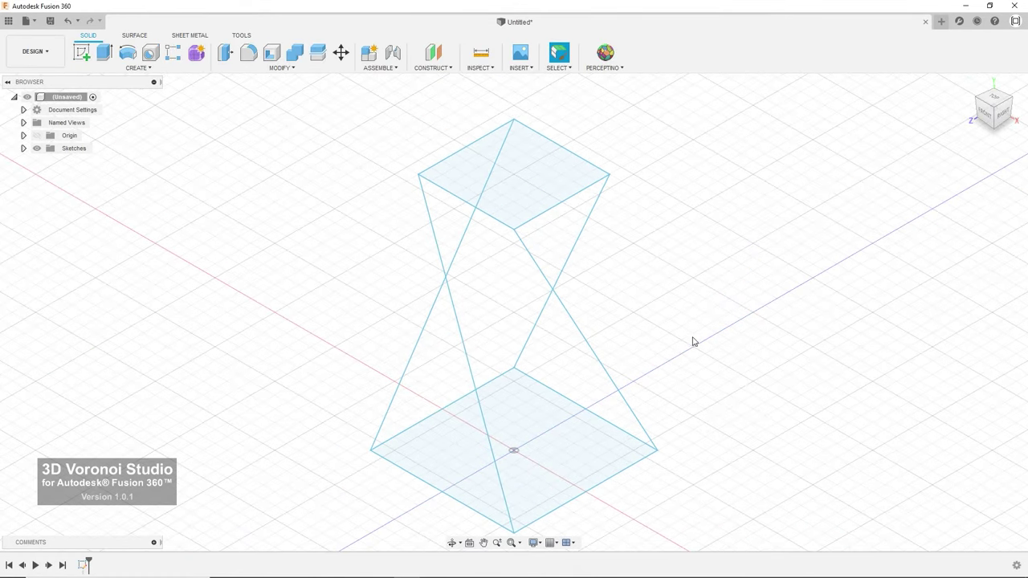
# Start a loft with the bottom square and top square as profiles.
pyautogui.click(138, 67)
pyautogui.click(121, 159)
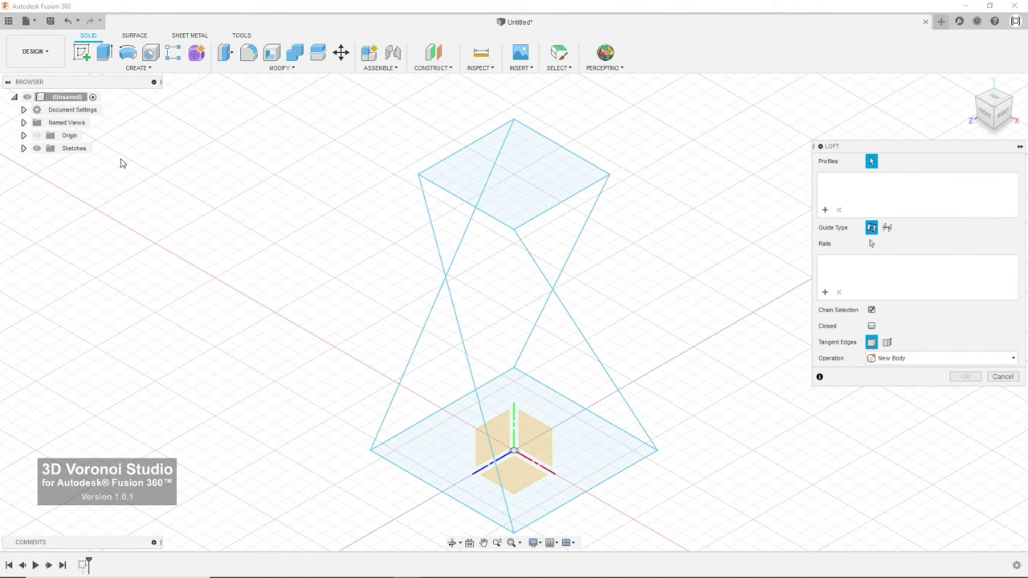
pyautogui.click(573, 414)
pyautogui.click(527, 200)
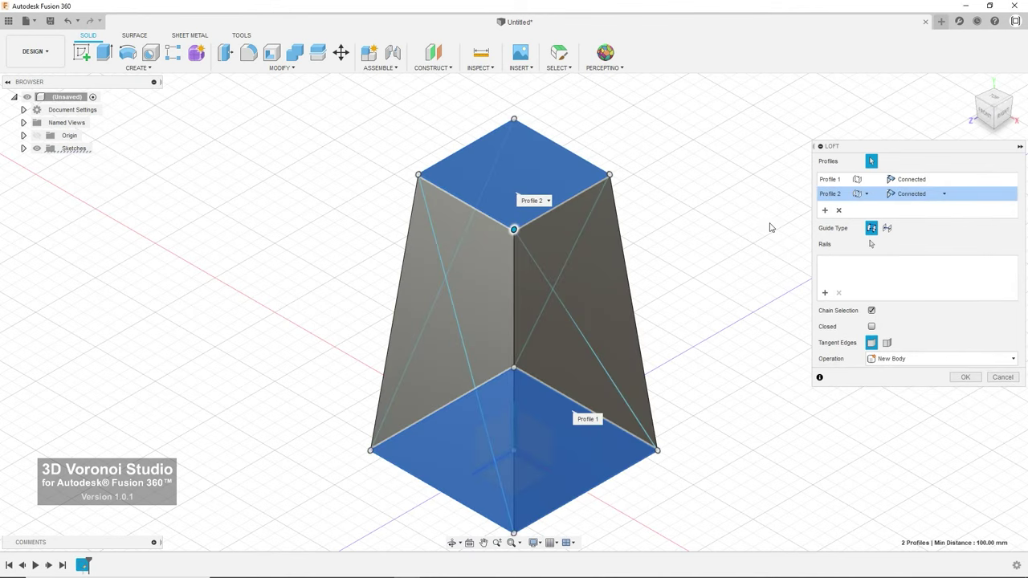
# Use the four diagonal lines as loft rails and create the twisted solid body.
pyautogui.click(872, 244)
pyautogui.click(564, 305)
pyautogui.click(565, 268)
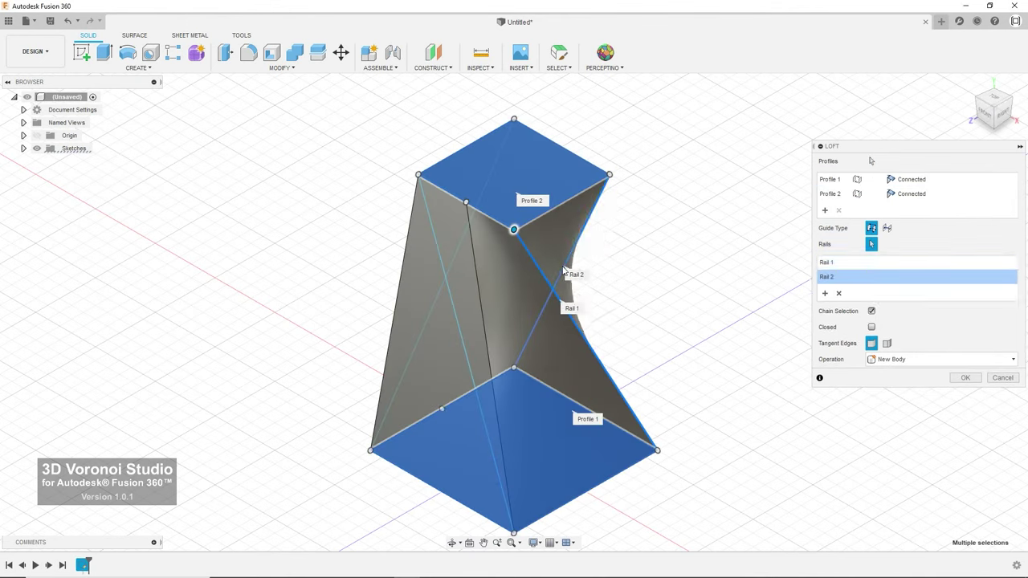
pyautogui.click(463, 249)
pyautogui.click(438, 254)
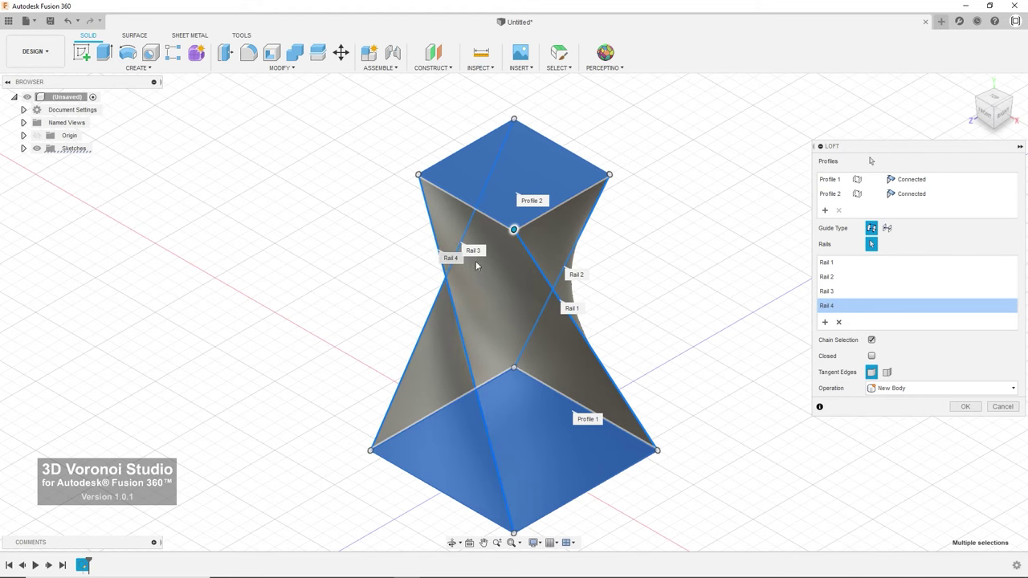
pyautogui.click(956, 411)
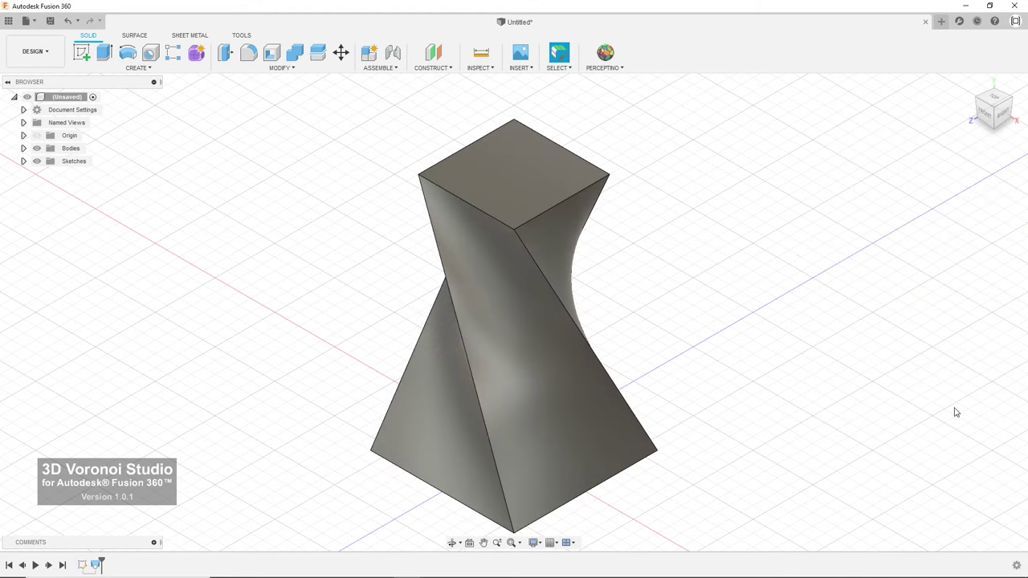
pyautogui.click(447, 264)
# Fillet the four twisted edges at 5 mm.
pyautogui.keyDown('ctrl'); pyautogui.click(538, 269); pyautogui.keyUp('ctrl')
pyautogui.moveTo(538, 269)
pyautogui.keyDown('shift'); pyautogui.mouseDown(button='middle')
pyautogui.moveTo(630, 268)
pyautogui.moveTo(551, 271)
pyautogui.mouseUp(button='middle'); pyautogui.keyUp('shift')
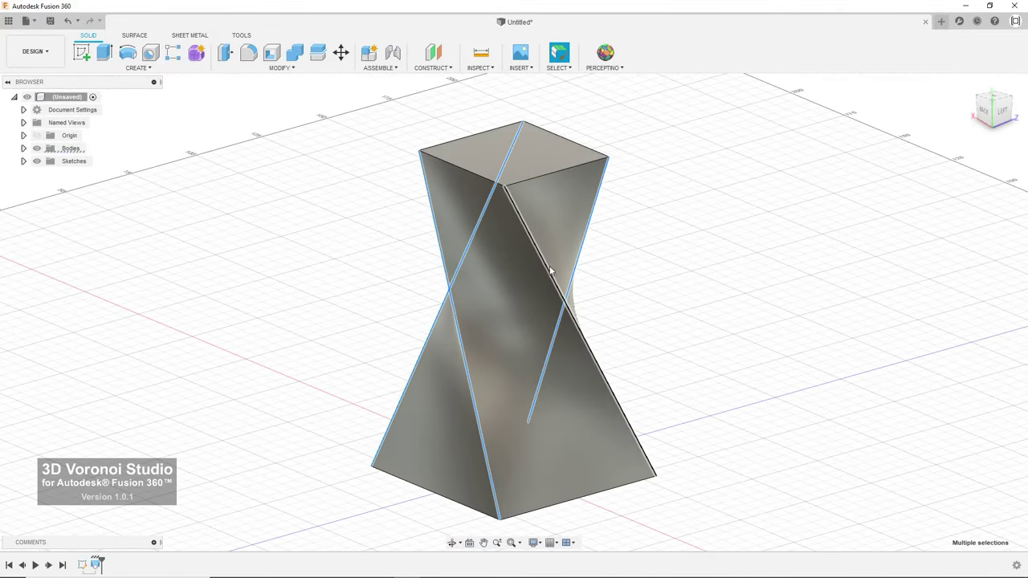
pyautogui.click(250, 55)
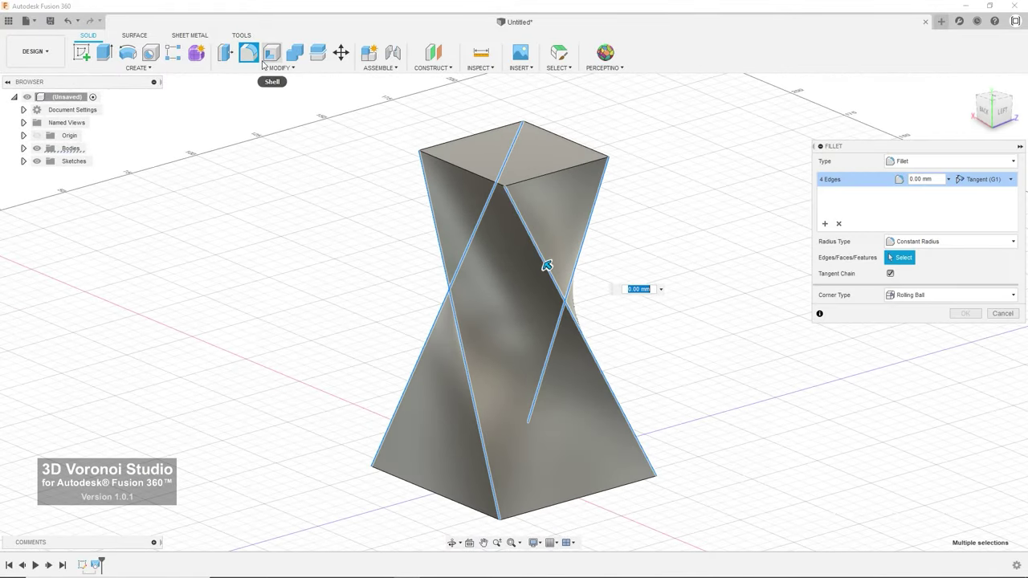
pyautogui.write('5')
pyautogui.press('Return')
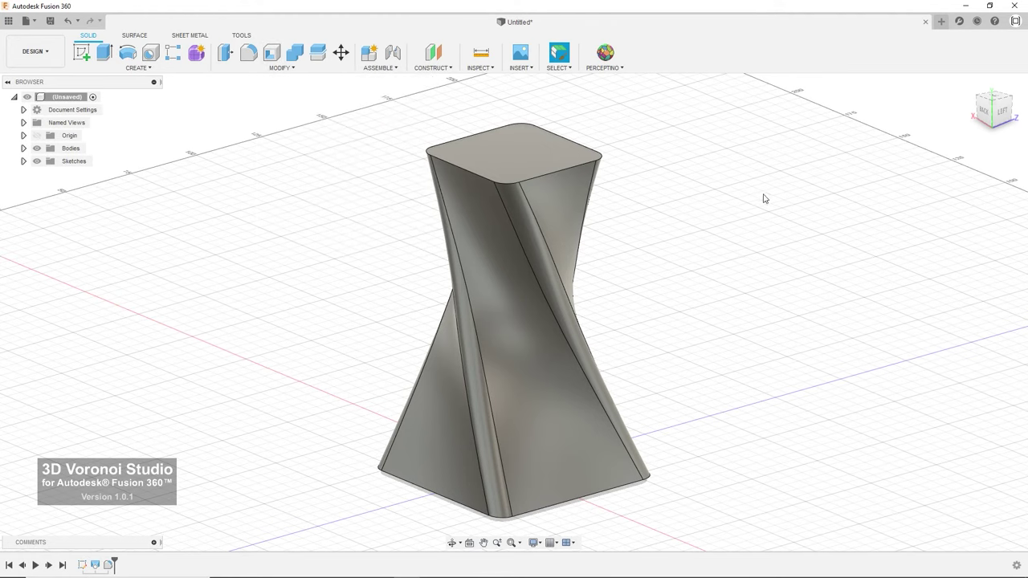
# Shell the body with 2 mm walls, leaving the top face open.
pyautogui.click(969, 83)
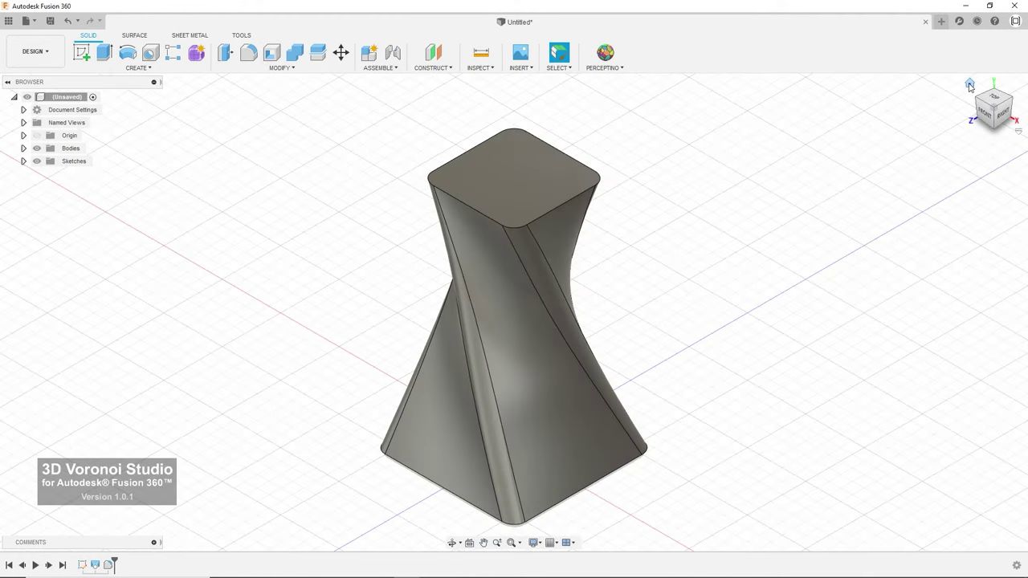
pyautogui.click(476, 182)
pyautogui.click(273, 54)
pyautogui.press('Return')
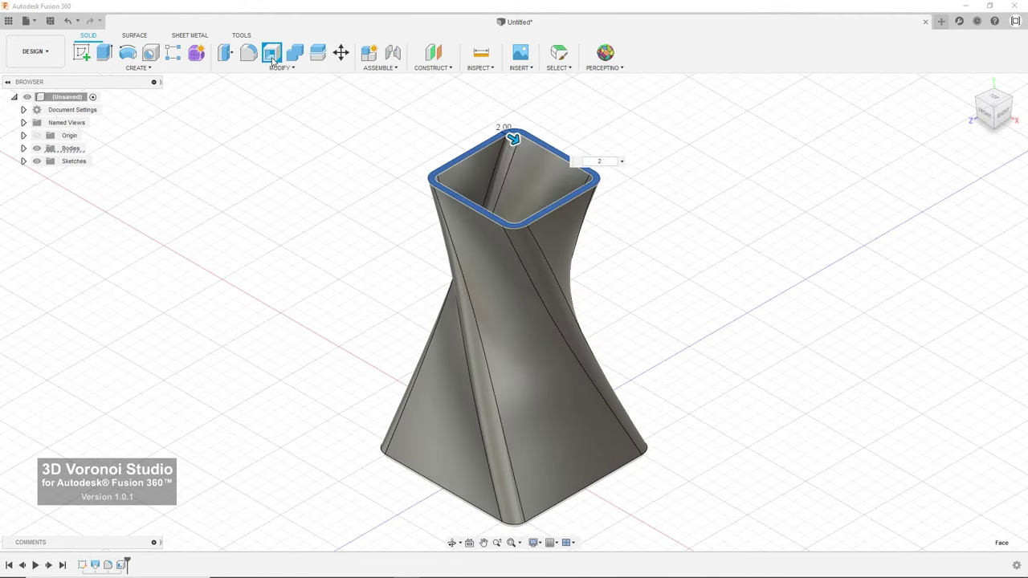
pyautogui.click(433, 65)
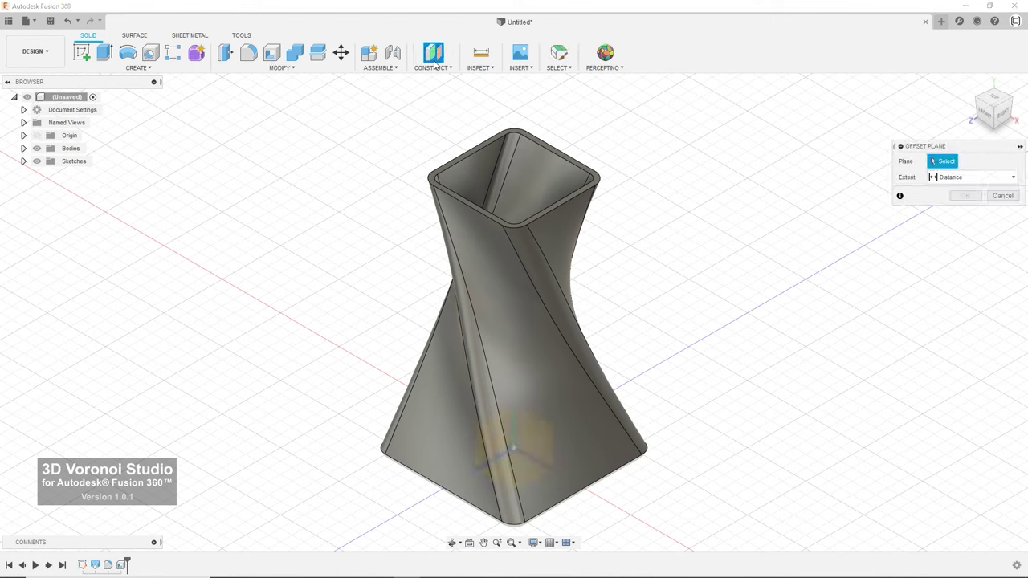
# Add offset construction planes at the vase's bottom face and top rim face.
pyautogui.click(537, 485)
pyautogui.press('Return')
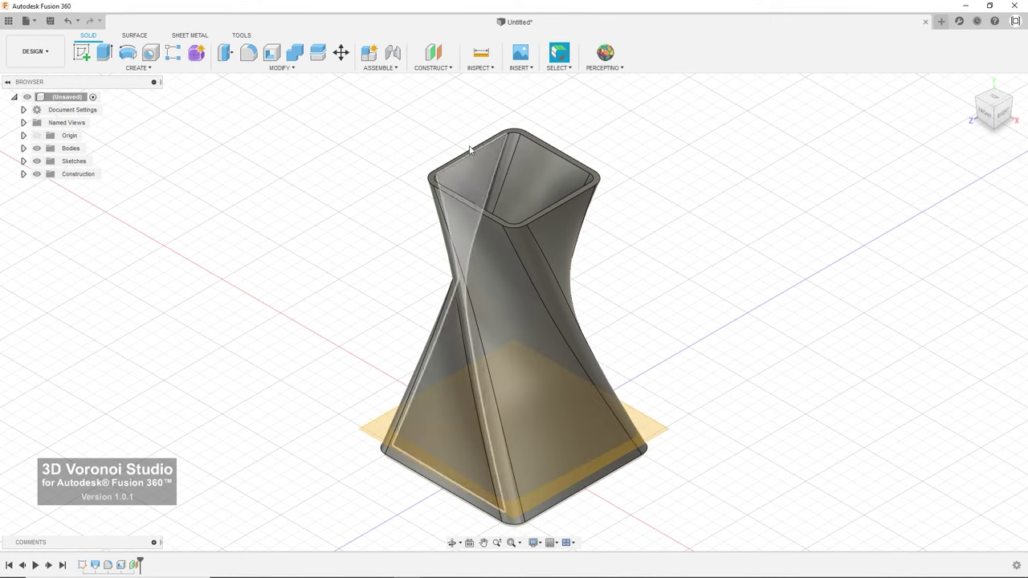
pyautogui.click(434, 52)
pyautogui.click(481, 147)
pyautogui.write('-5')
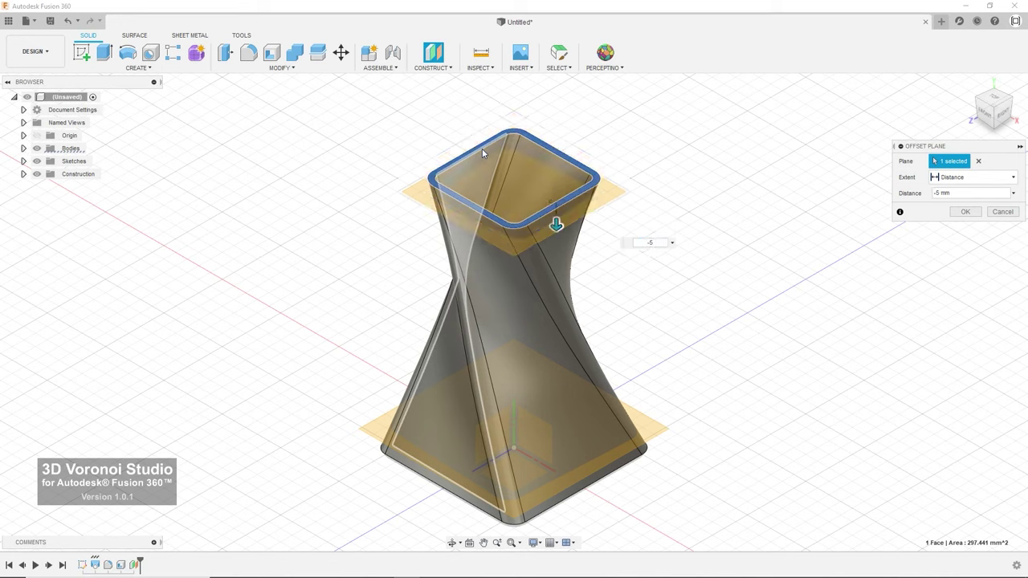
pyautogui.press('Return')
# Split the vase with both offset planes into Body1, Body2 and Body3.
pyautogui.click(281, 67)
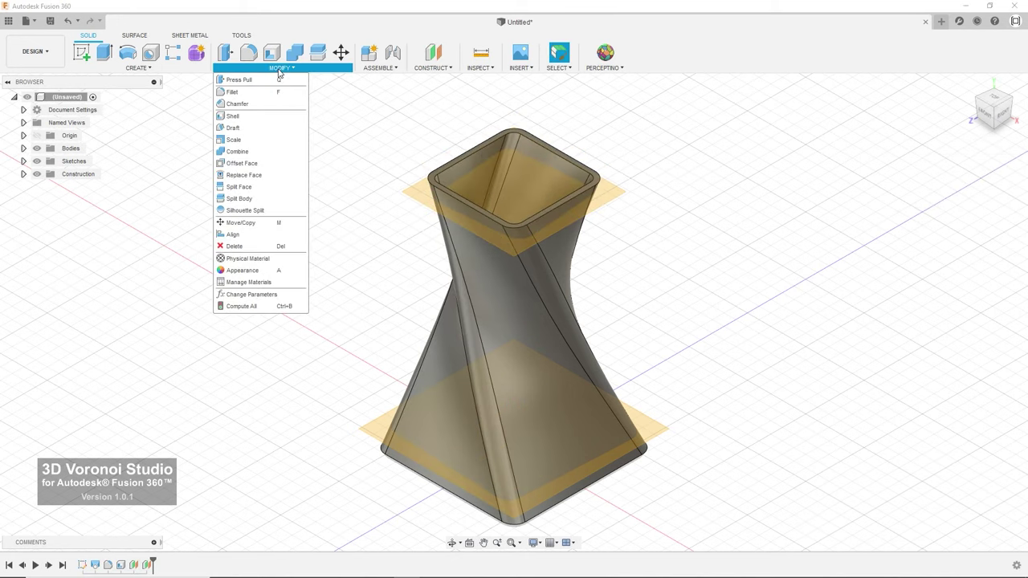
pyautogui.click(277, 203)
pyautogui.click(493, 310)
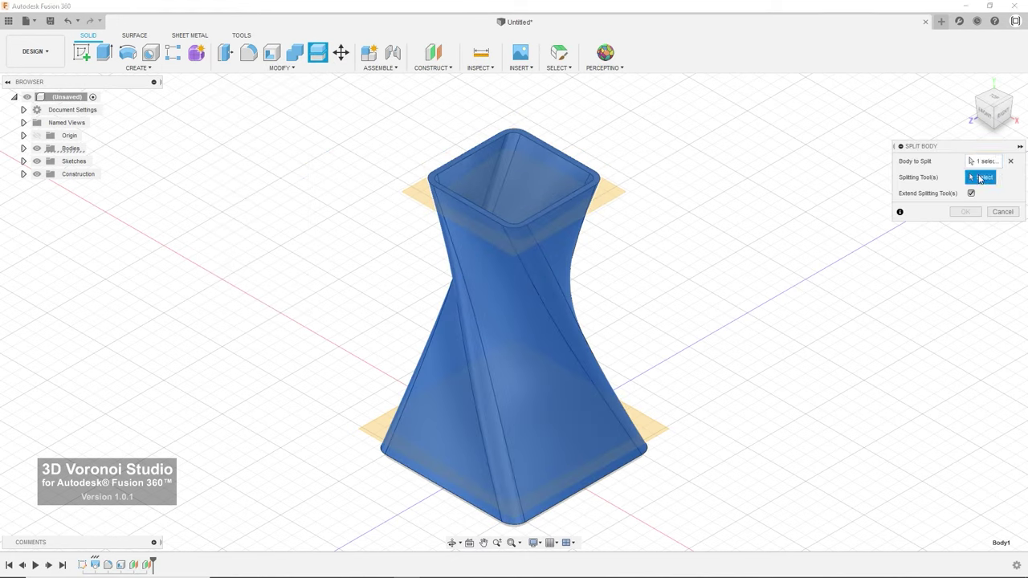
pyautogui.click(607, 193)
pyautogui.click(660, 432)
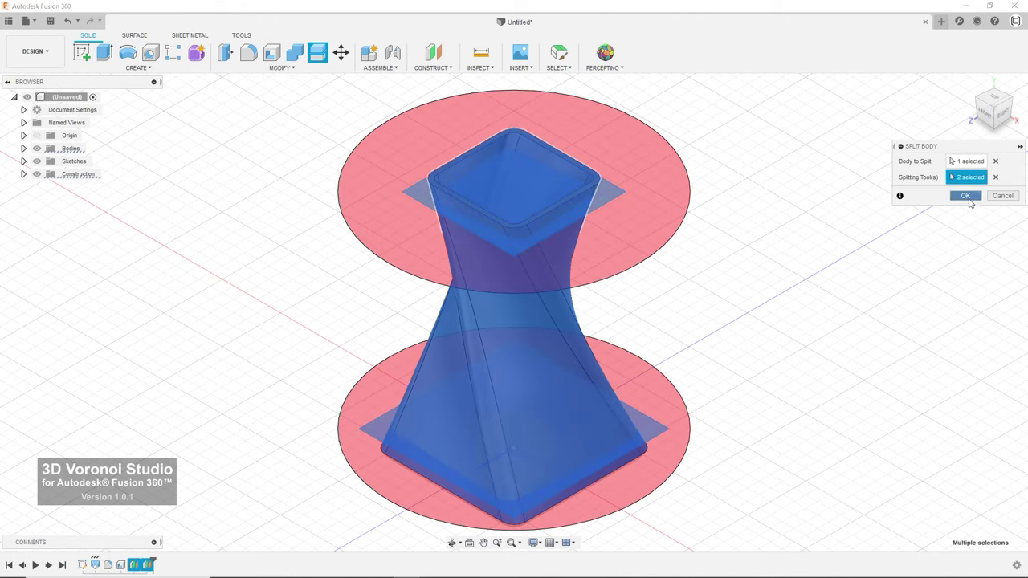
pyautogui.click(968, 198)
pyautogui.click(23, 148)
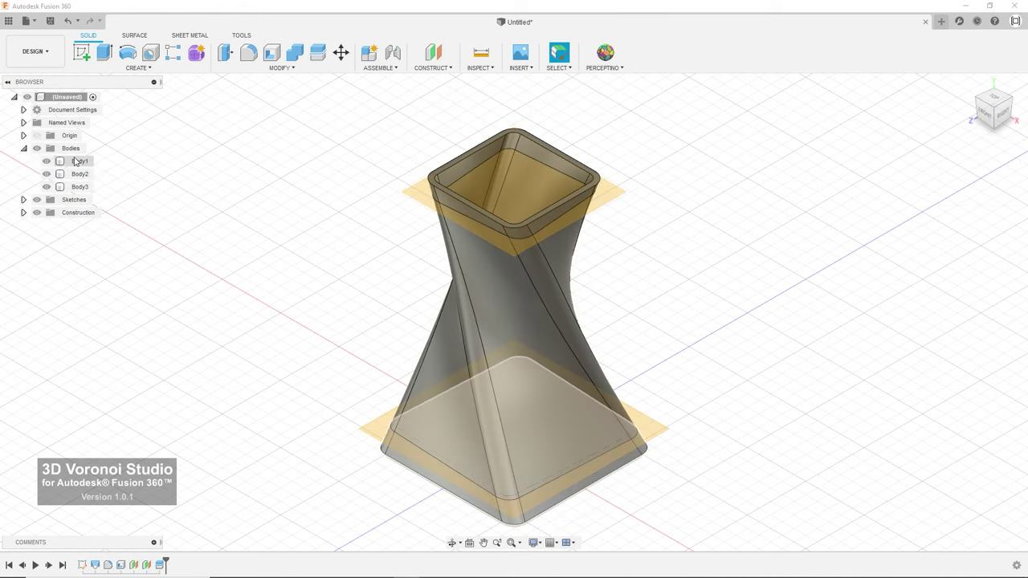
# Rename Body1, Body2, Body3 to Bottom, Top, Middle and hide the construction planes.
pyautogui.doubleClick(76, 161)
pyautogui.write('Bottom')
pyautogui.press('Return')
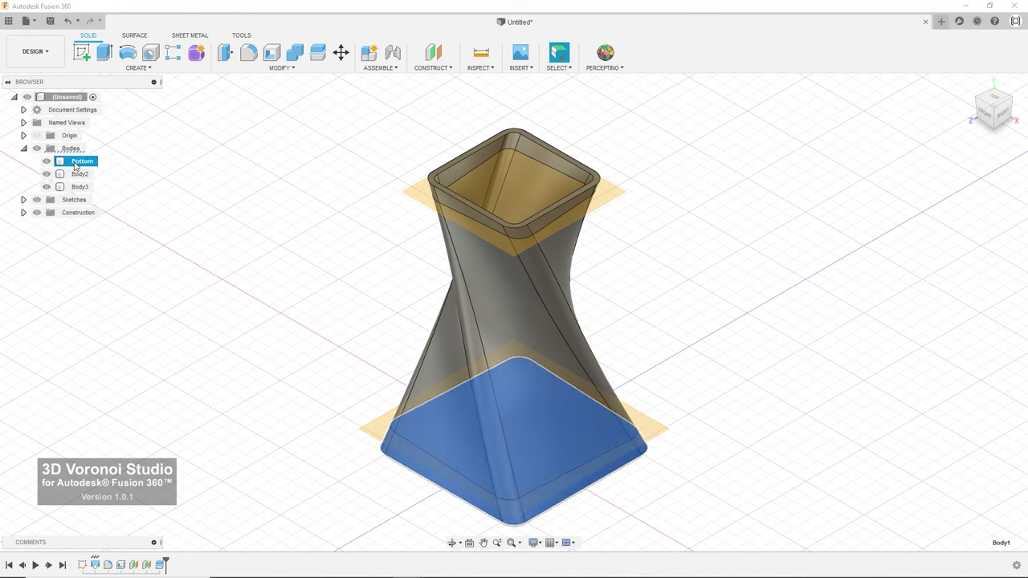
pyautogui.doubleClick(79, 173)
pyautogui.write('Top')
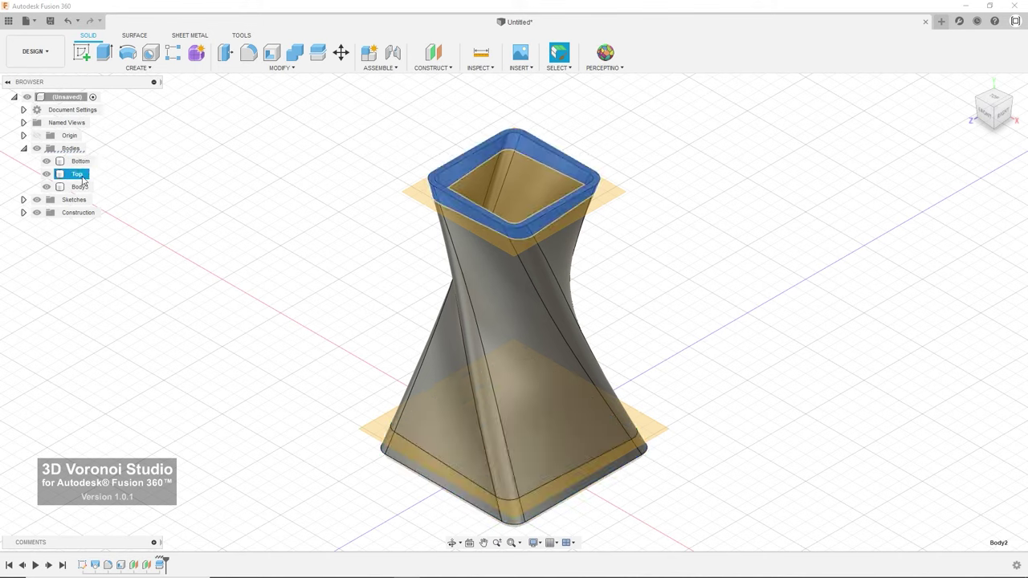
pyautogui.press('Return')
pyautogui.doubleClick(80, 186)
pyautogui.write('Middle')
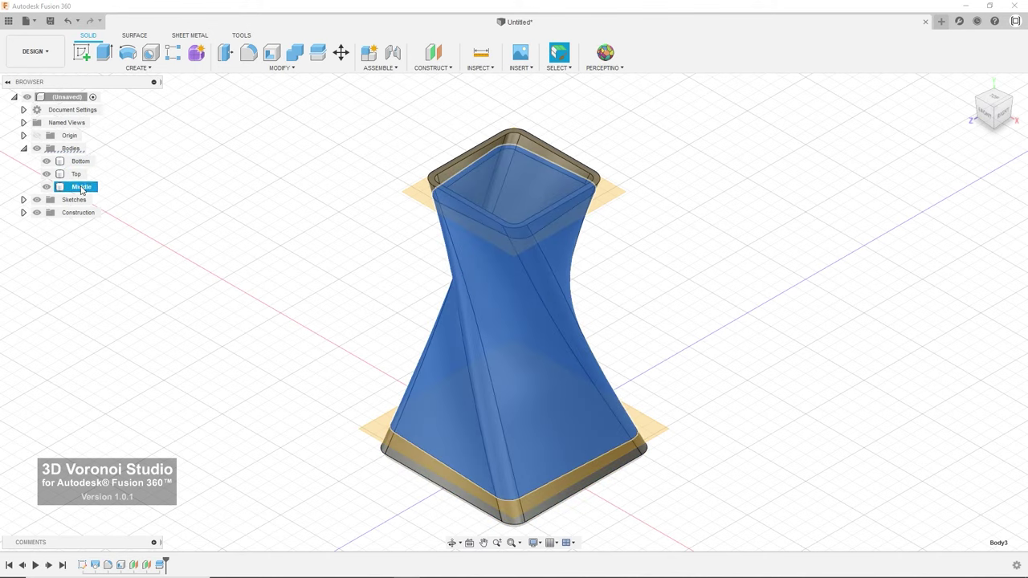
pyautogui.click(37, 213)
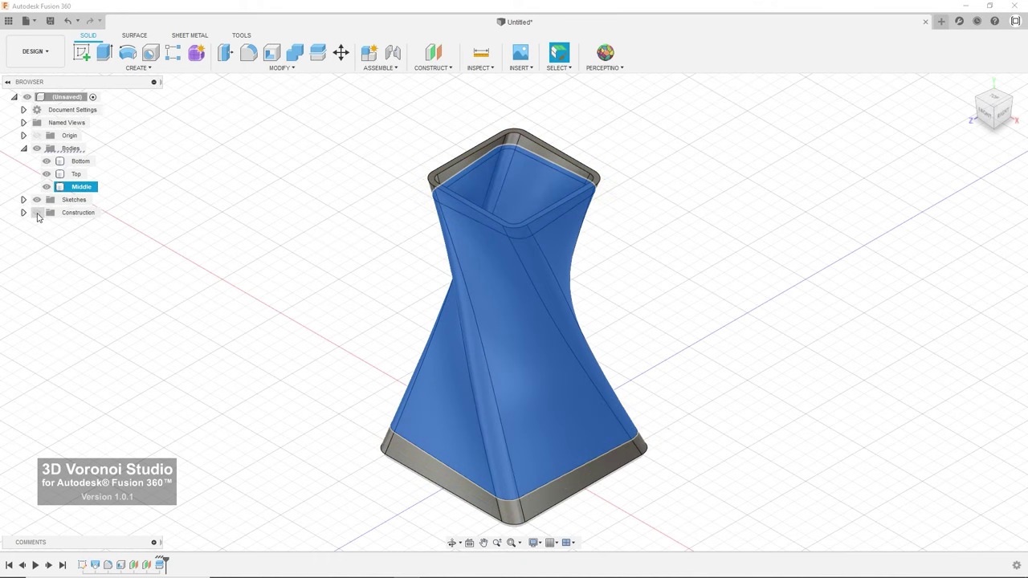
pyautogui.click(262, 233)
# Select a matching pair of twisted inner faces on the vase.
pyautogui.click(530, 192)
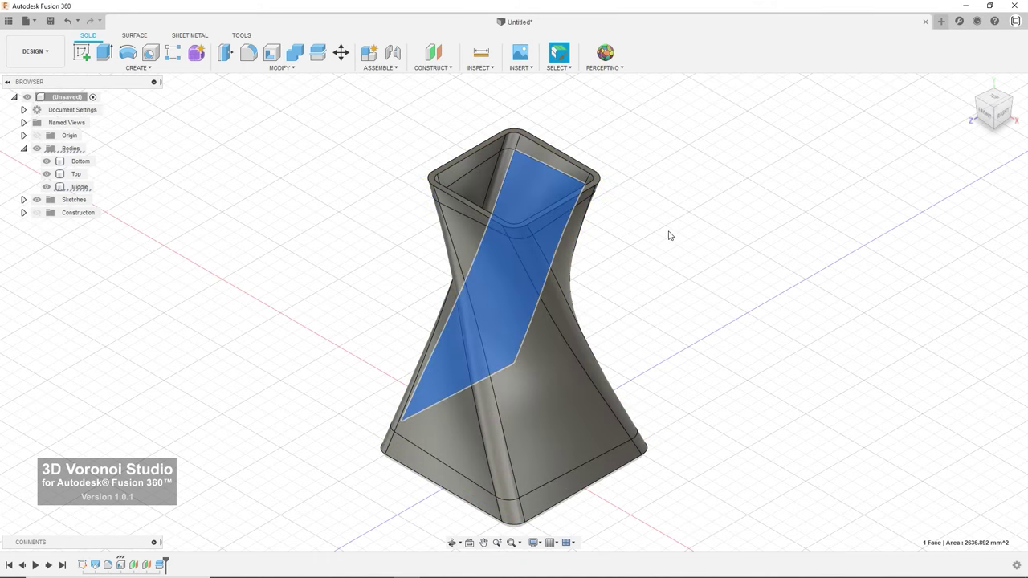
pyautogui.keyDown('shift'); pyautogui.moveTo(670, 232); pyautogui.dragTo(564, 226, button='middle'); pyautogui.keyUp('shift')
pyautogui.keyDown('ctrl'); pyautogui.click(548, 237); pyautogui.keyUp('ctrl')
# Loft the first two pairs of twisted faces into new bodies Body4 and Body5.
pyautogui.click(138, 68)
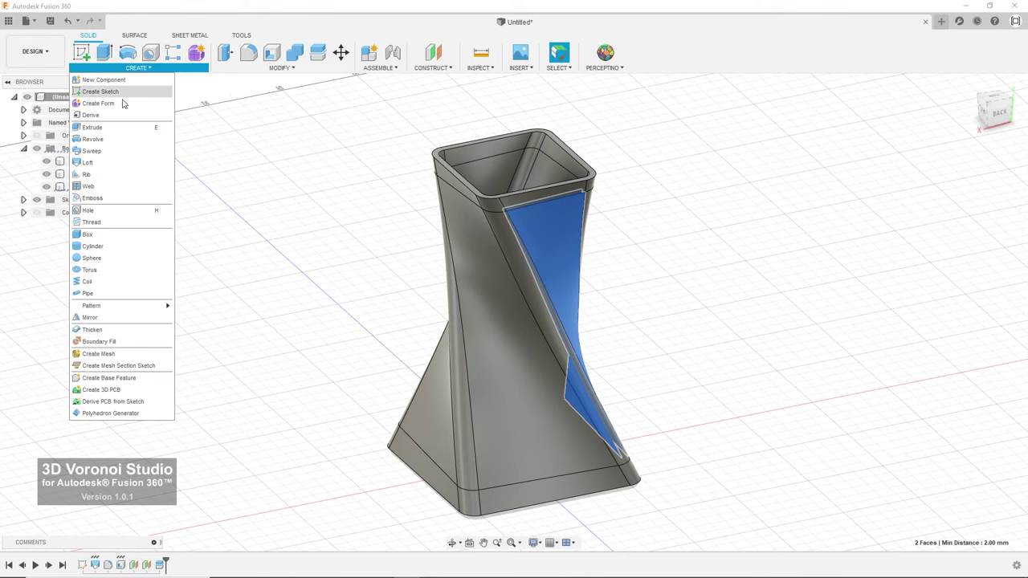
pyautogui.click(103, 165)
pyautogui.click(944, 358)
pyautogui.click(896, 372)
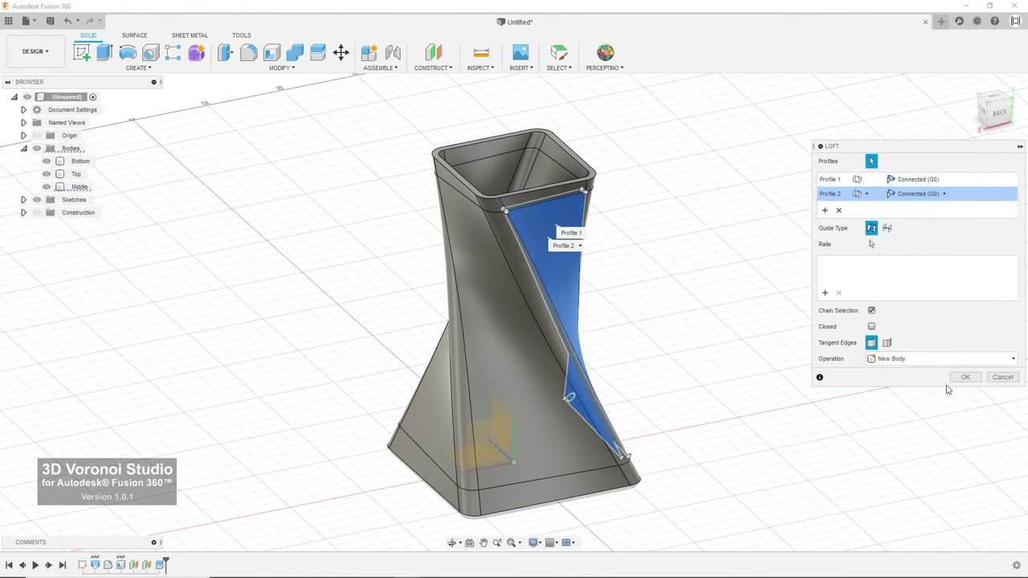
pyautogui.click(961, 378)
pyautogui.click(566, 233)
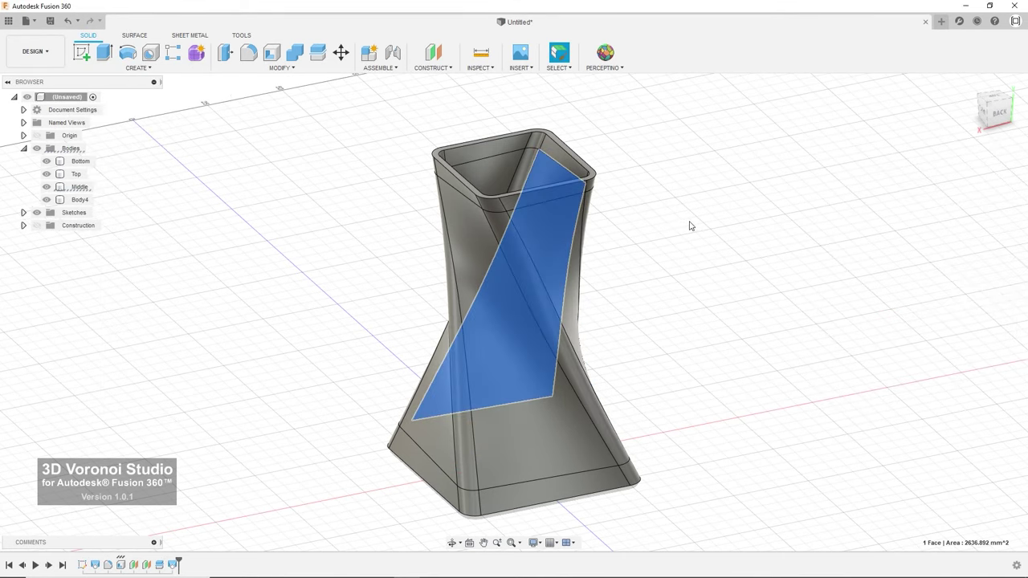
pyautogui.keyDown('shift'); pyautogui.moveTo(688, 223); pyautogui.dragTo(601, 233, button='middle'); pyautogui.keyUp('shift')
pyautogui.keyDown('ctrl'); pyautogui.click(559, 240); pyautogui.keyUp('ctrl')
pyautogui.click(138, 67)
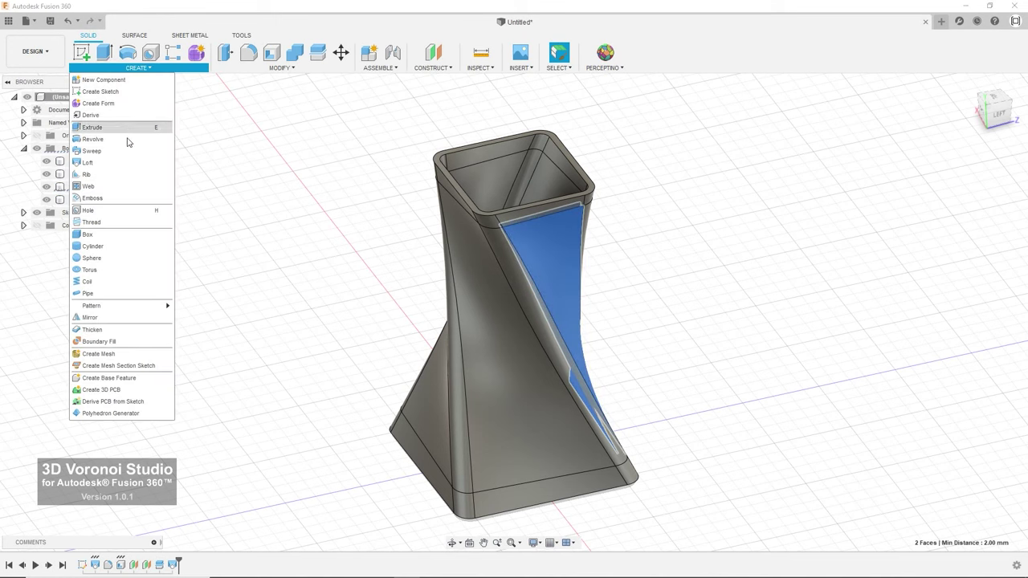
pyautogui.click(123, 166)
pyautogui.click(900, 359)
pyautogui.click(891, 406)
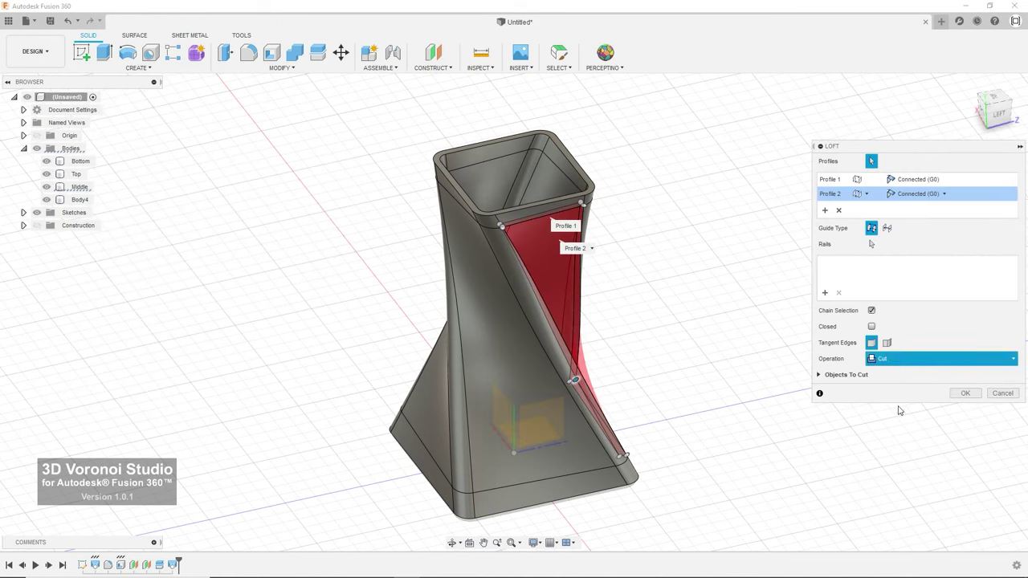
pyautogui.click(962, 379)
# Repeat the new-body loft on the remaining two sides, creating Body6 and Body7.
pyautogui.keyDown('shift'); pyautogui.moveTo(610, 241); pyautogui.dragTo(571, 229, button='middle'); pyautogui.keyUp('shift')
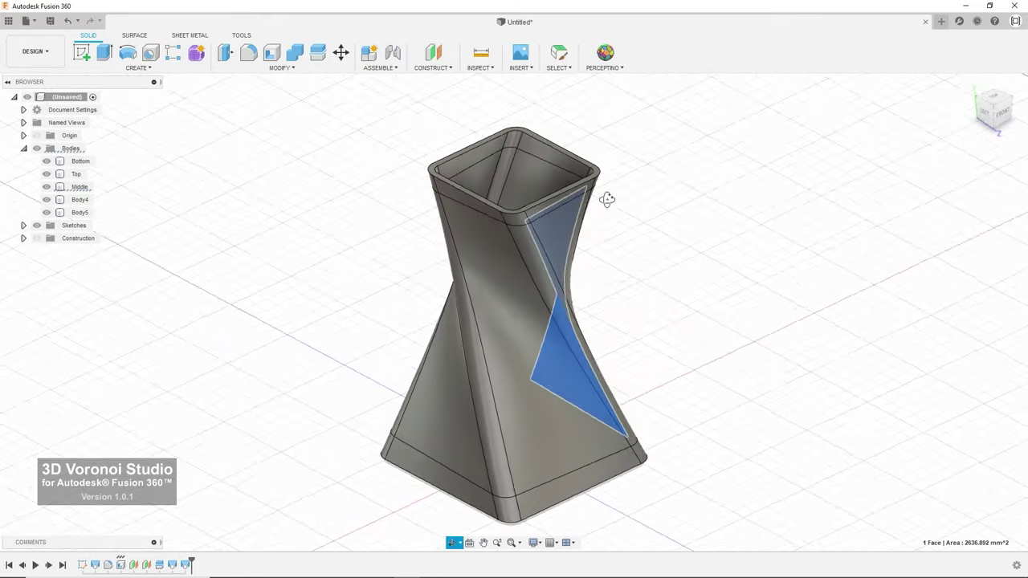
pyautogui.rightClick(571, 232)
pyautogui.click(631, 183)
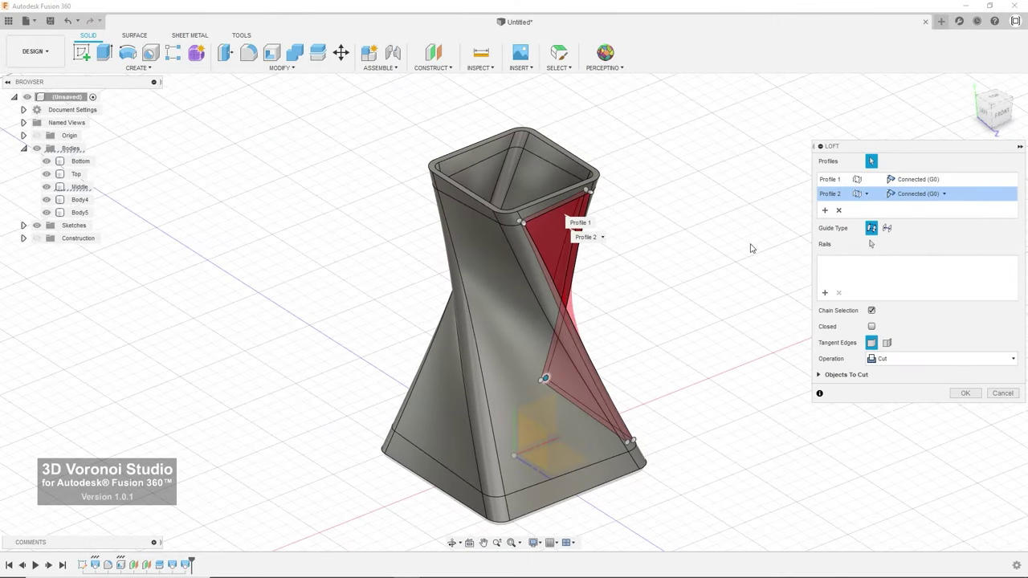
pyautogui.click(907, 359)
pyautogui.click(892, 408)
pyautogui.click(963, 378)
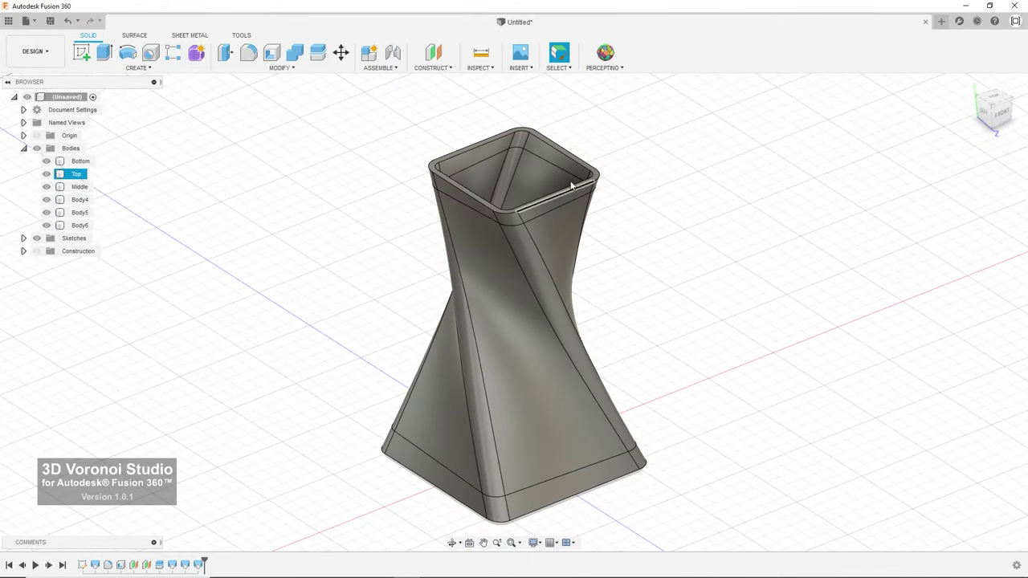
pyautogui.keyDown('shift'); pyautogui.moveTo(541, 174); pyautogui.dragTo(555, 241, button='middle'); pyautogui.keyUp('shift')
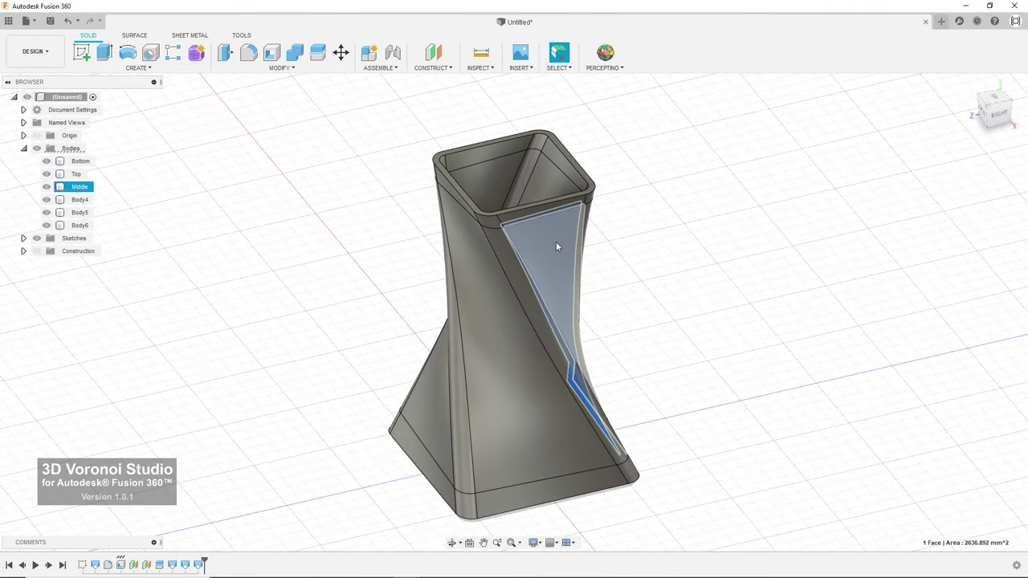
pyautogui.rightClick(649, 235)
pyautogui.click(654, 207)
pyautogui.click(908, 359)
pyautogui.click(900, 410)
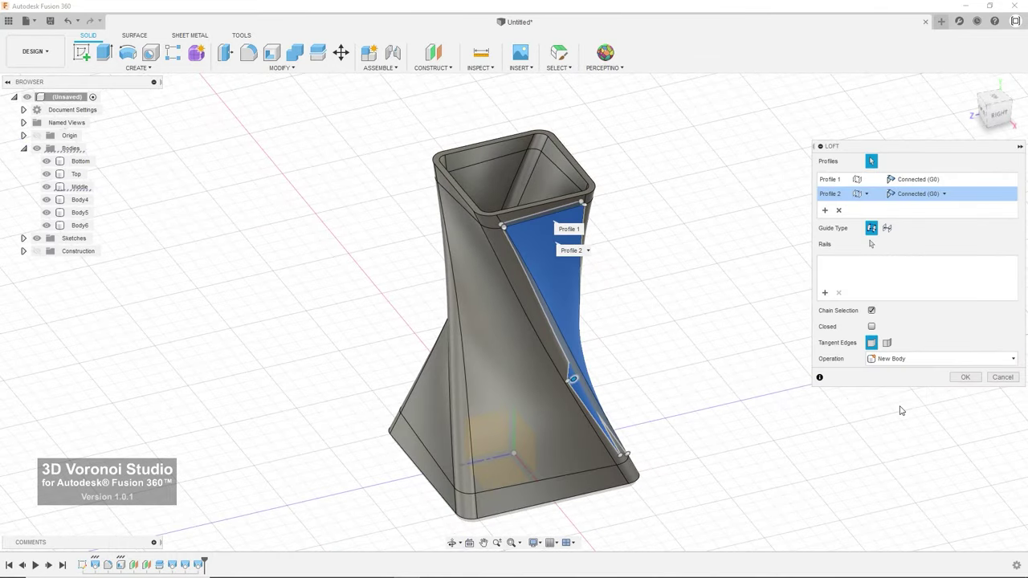
pyautogui.click(963, 380)
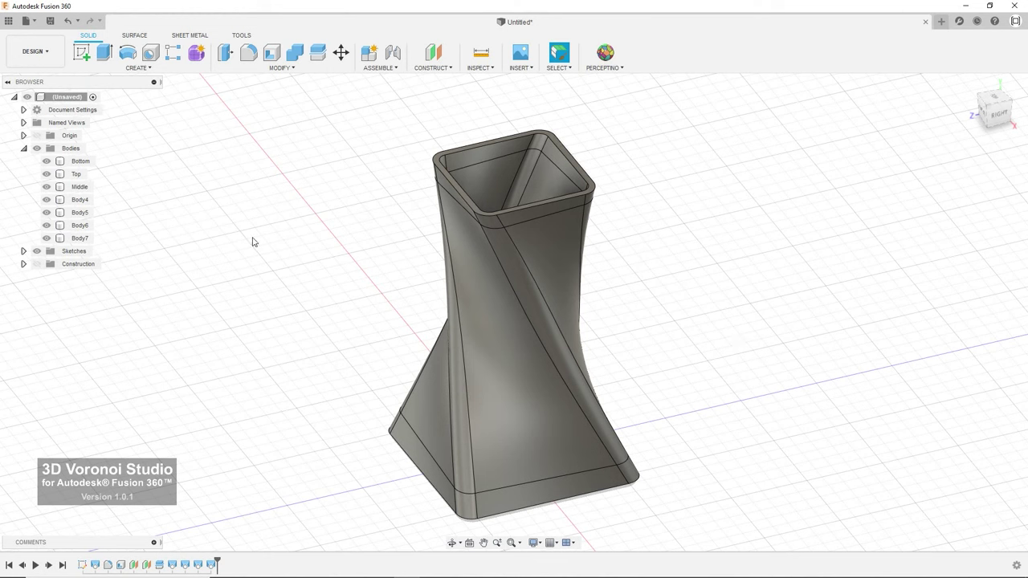
# Rename Body4, Body5, Body6 and Body7 in the browser to Side 1 through Side 4.
pyautogui.doubleClick(80, 199)
pyautogui.write('Side 1')
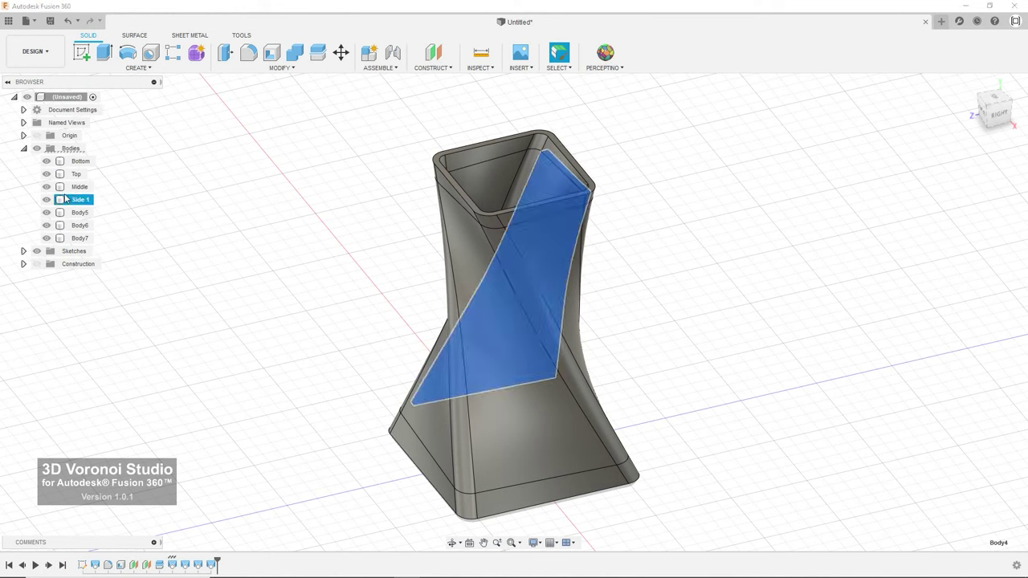
pyautogui.doubleClick(81, 212)
pyautogui.write('Side 2')
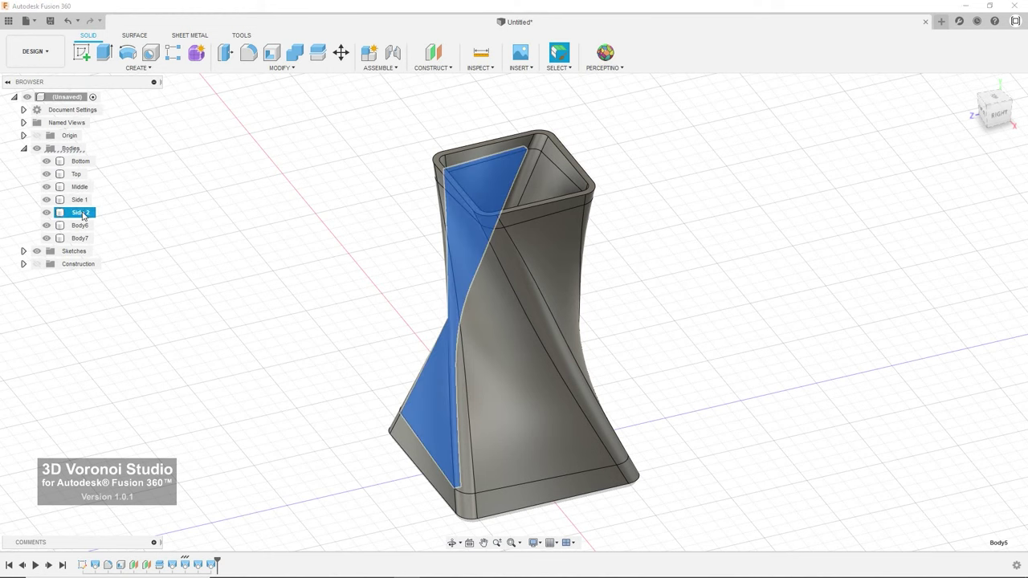
pyautogui.doubleClick(80, 225)
pyautogui.write('Side 3')
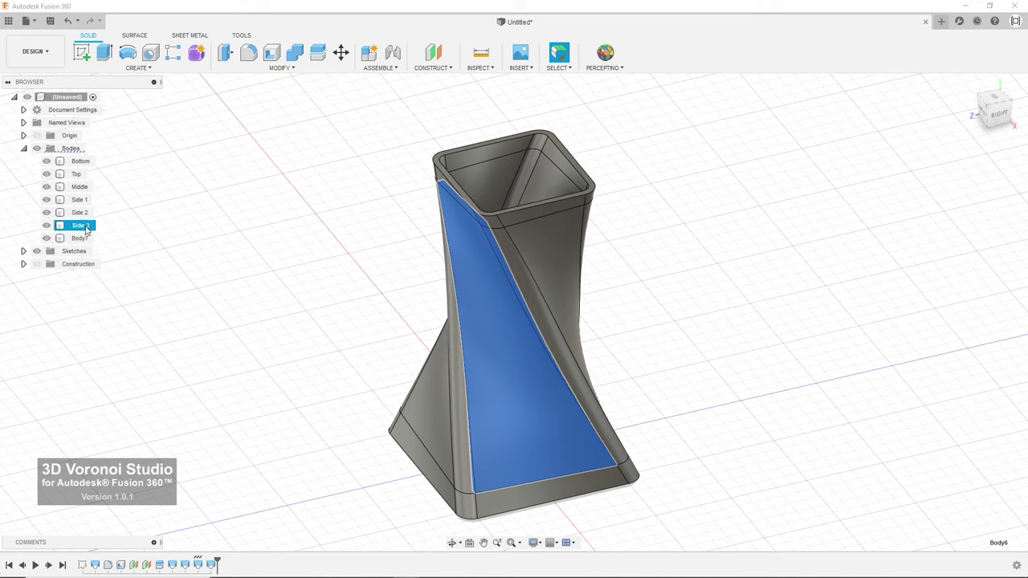
pyautogui.doubleClick(81, 237)
pyautogui.write('Side 4')
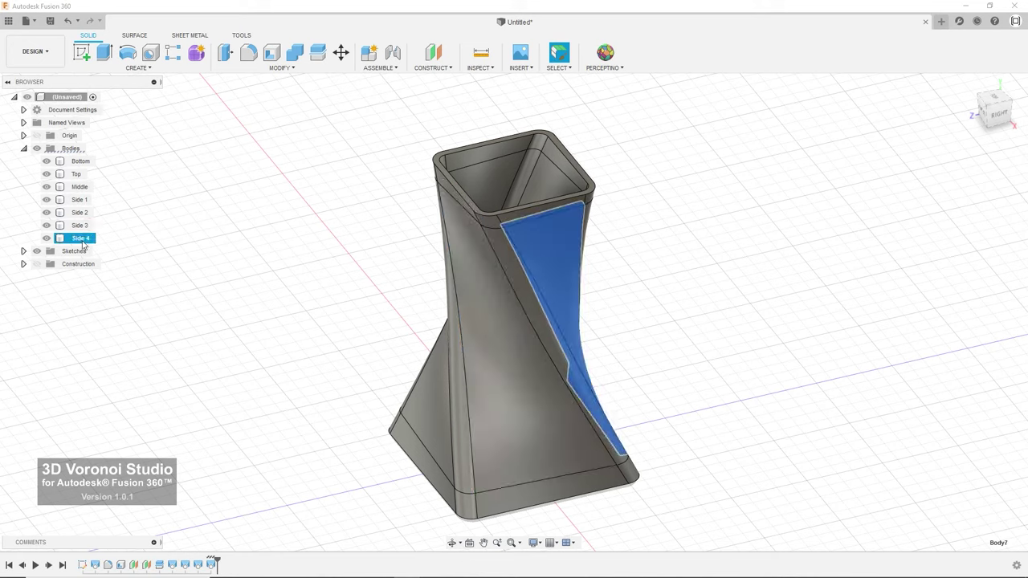
pyautogui.click(80, 187)
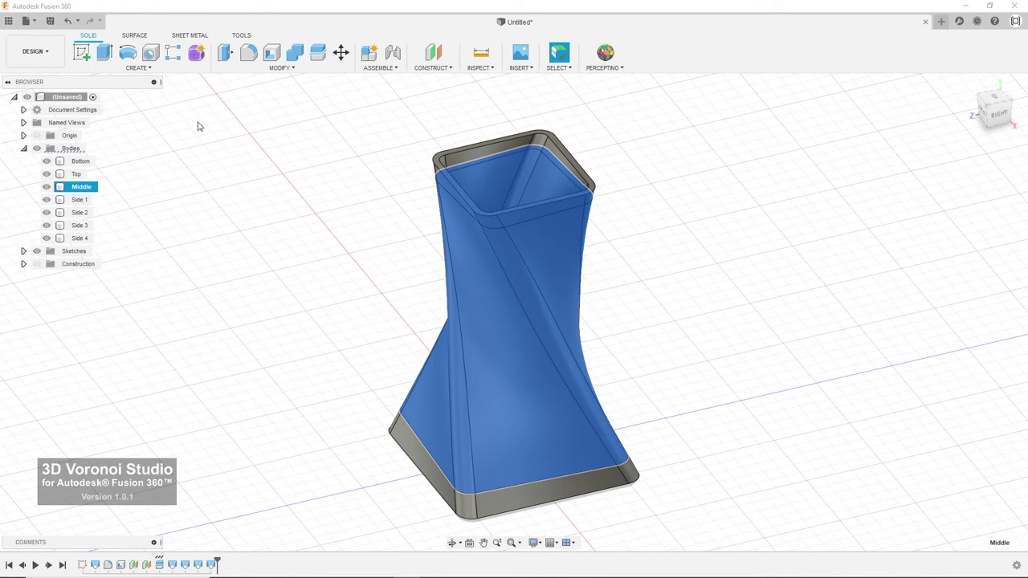
# Cut Side 1–4 from the Middle body, keeping the side bodies as tools.
pyautogui.click(296, 55)
pyautogui.click(955, 178)
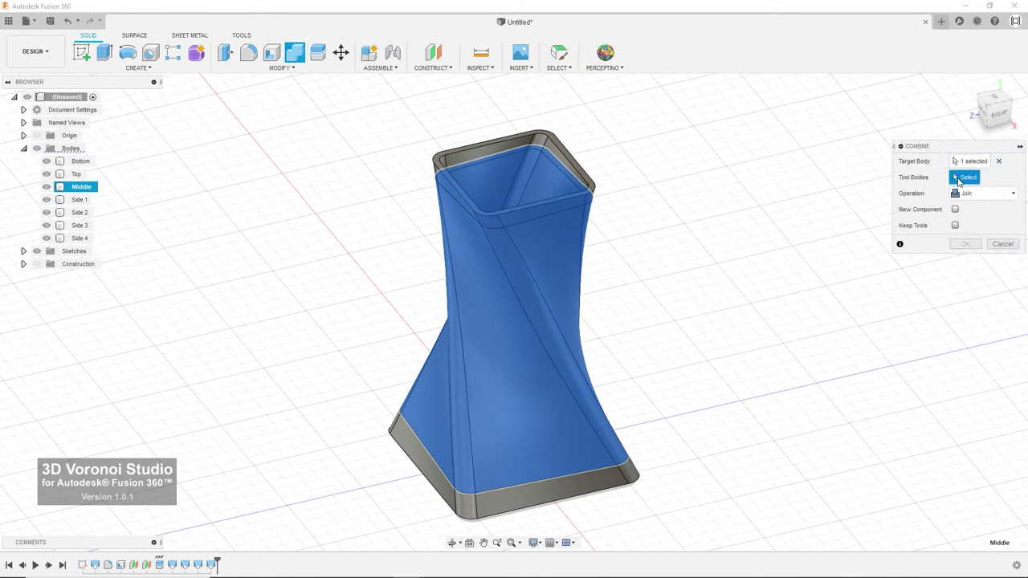
pyautogui.click(80, 199)
pyautogui.click(80, 212)
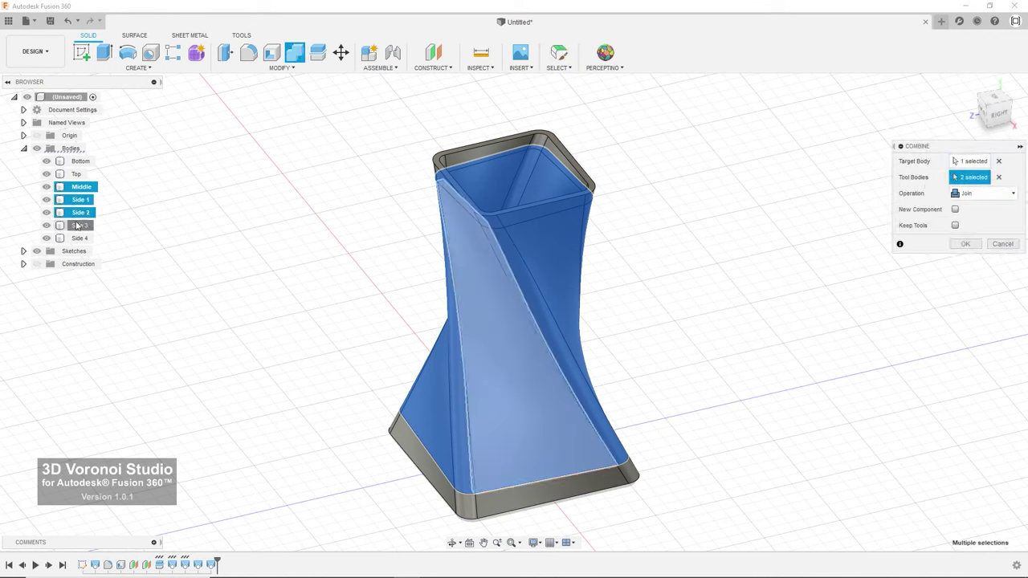
pyautogui.click(80, 225)
pyautogui.click(78, 239)
pyautogui.click(984, 194)
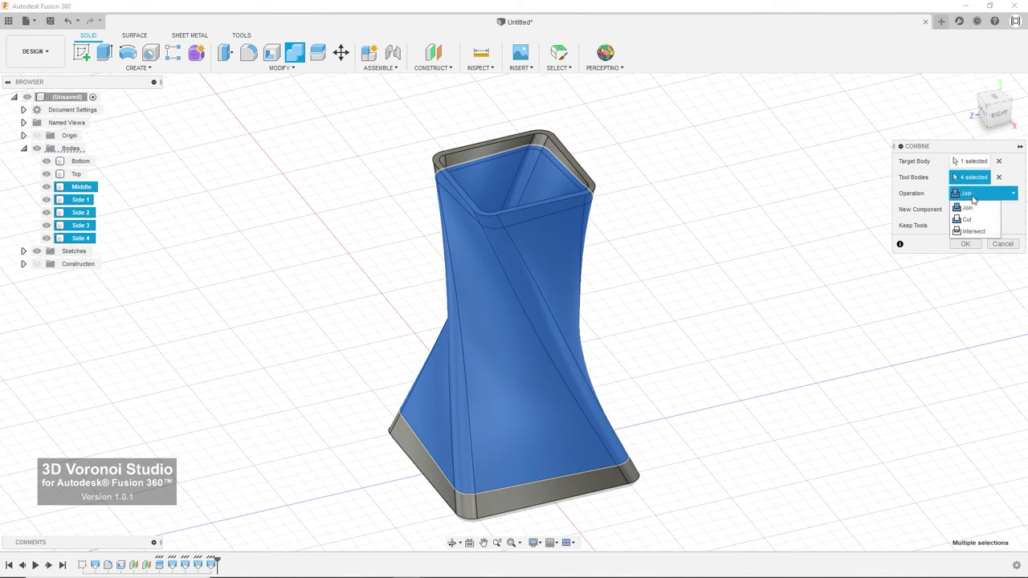
pyautogui.click(971, 225)
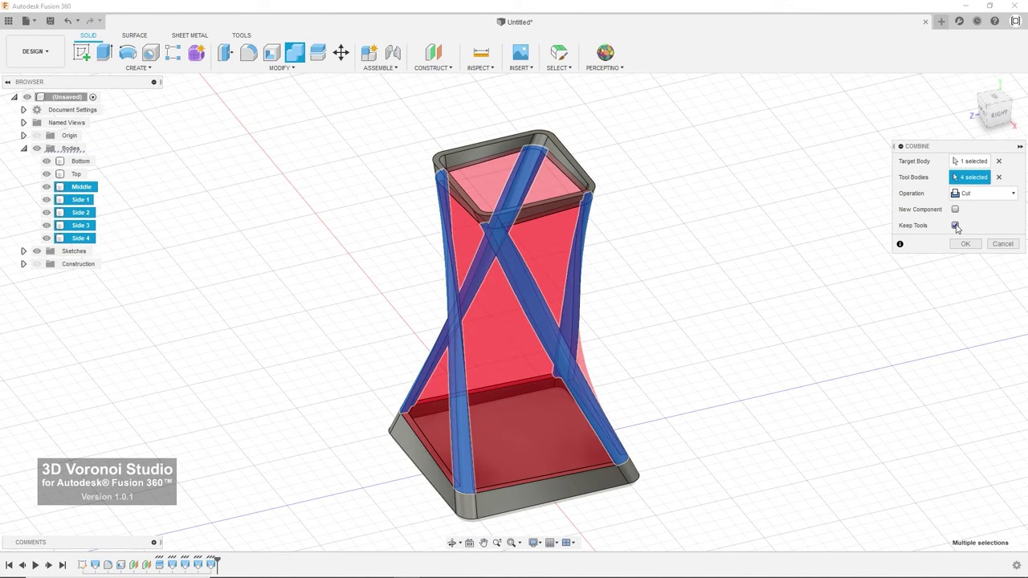
pyautogui.click(964, 244)
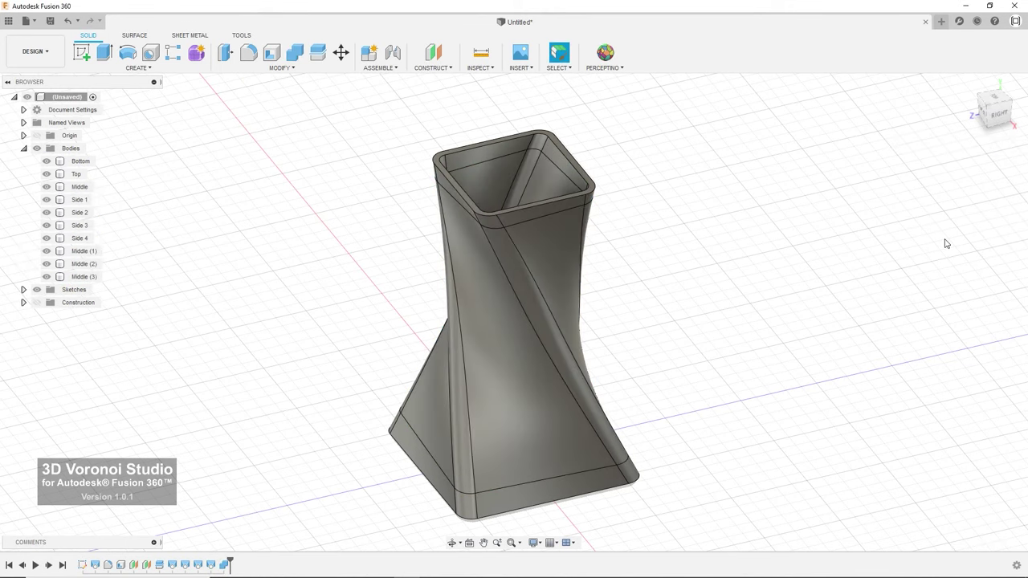
# Join Top, Middle and Middle (1)–(3) into Bottom and rename it Frame.
pyautogui.click(81, 161)
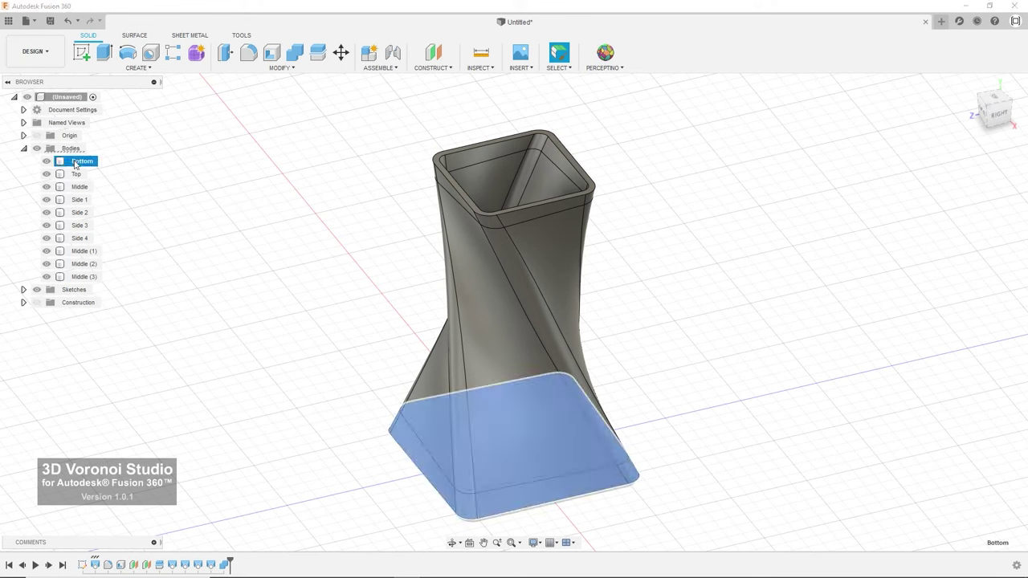
pyautogui.click(294, 51)
pyautogui.click(967, 177)
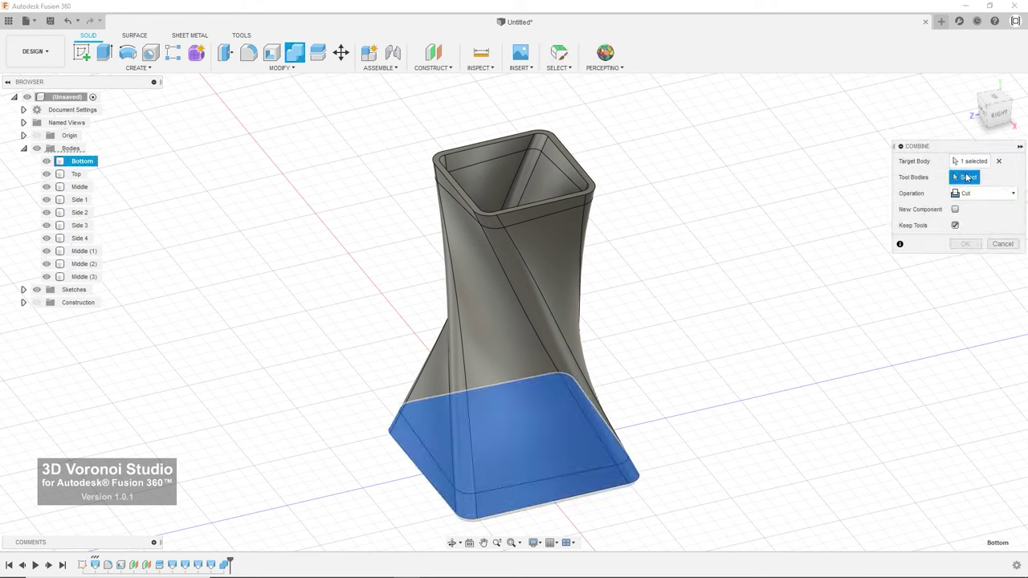
pyautogui.click(76, 173)
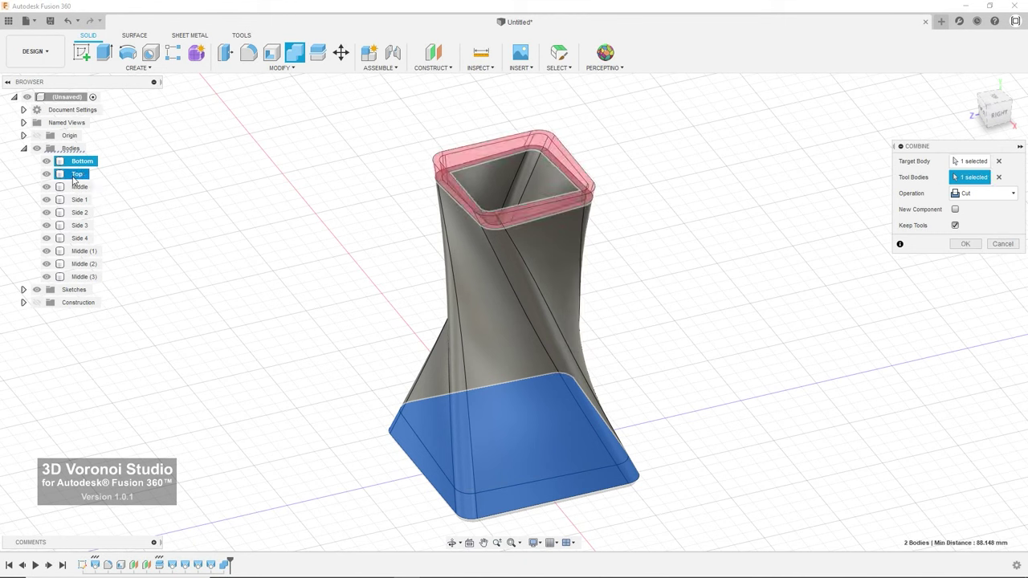
pyautogui.click(81, 186)
pyautogui.click(84, 251)
pyautogui.click(84, 264)
pyautogui.click(84, 276)
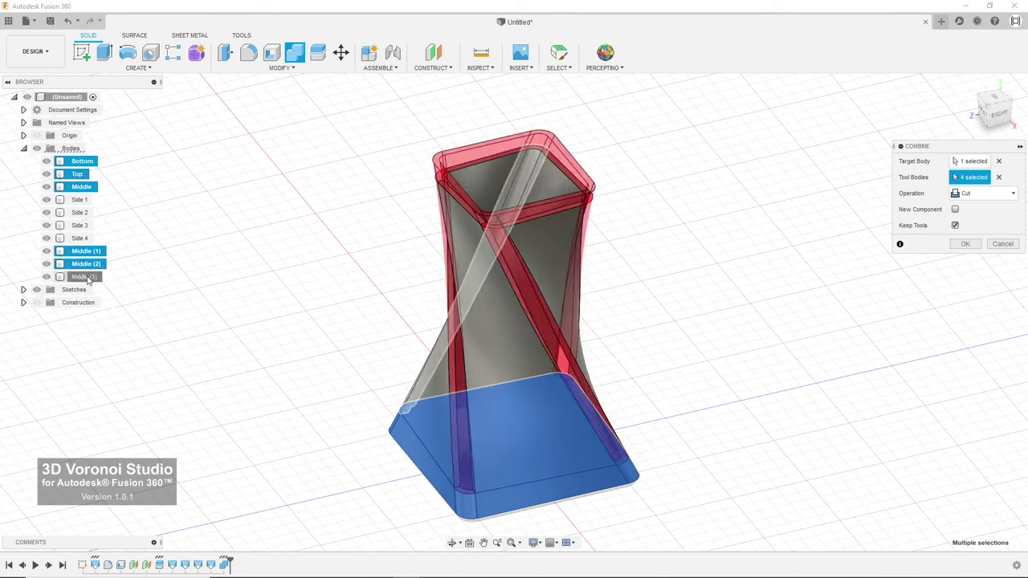
pyautogui.click(963, 193)
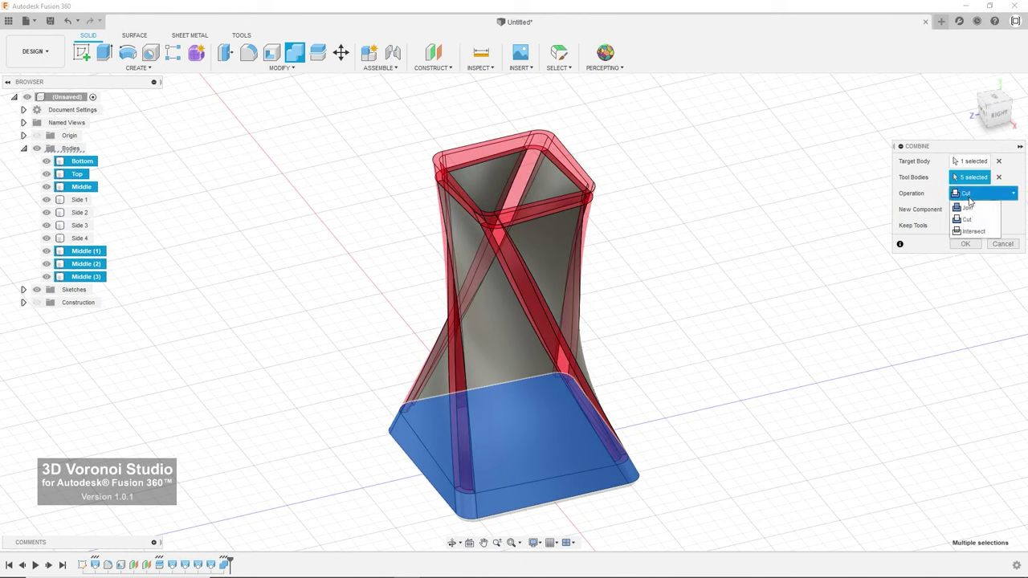
pyautogui.click(967, 209)
pyautogui.click(966, 244)
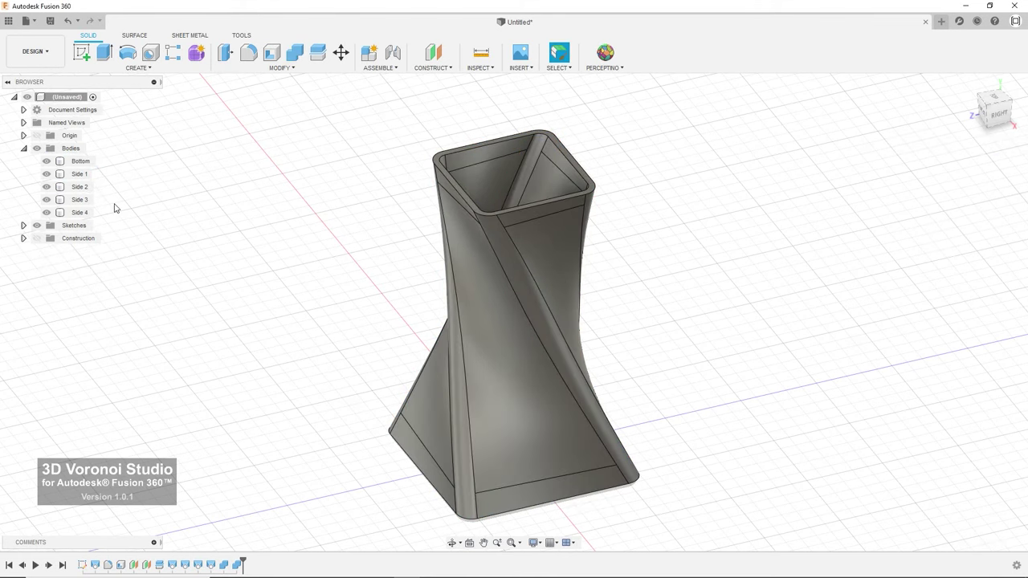
pyautogui.doubleClick(80, 161)
pyautogui.write('Frame')
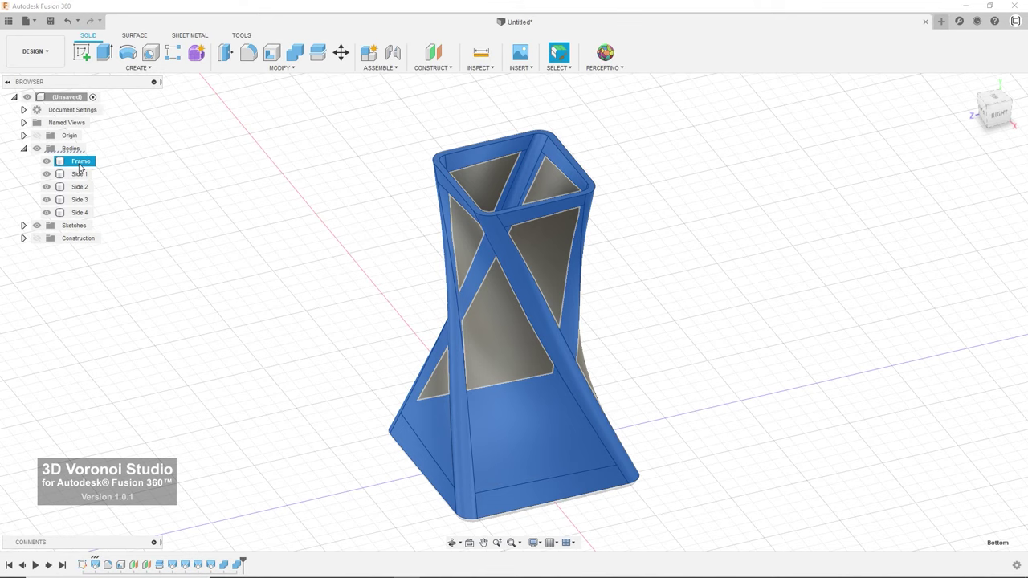
# Set up 3D Voronoi Studio on Side 1 with a Faces distributor of 100 divisions.
pyautogui.click(78, 175)
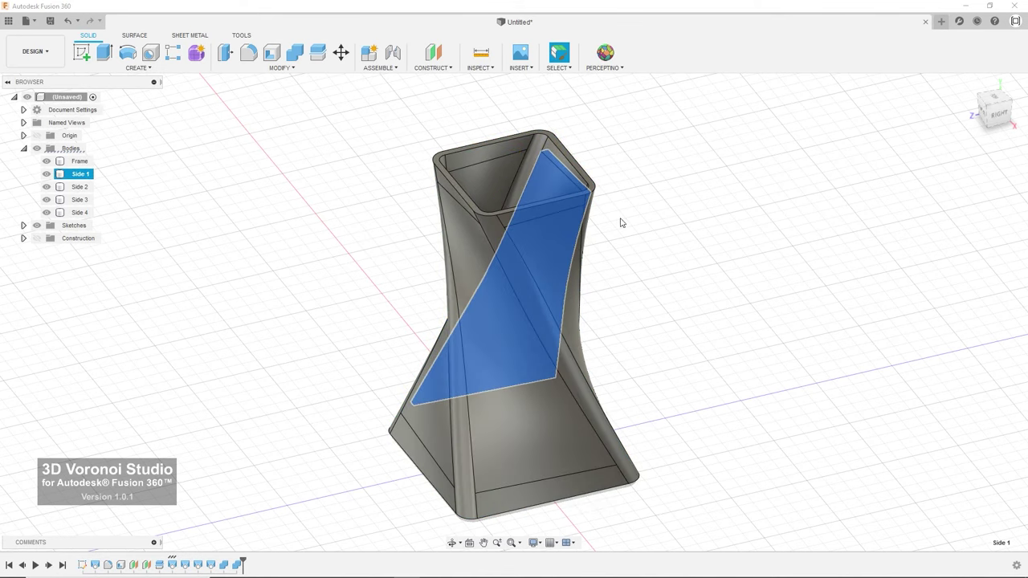
pyautogui.keyDown('shift'); pyautogui.moveTo(619, 223); pyautogui.dragTo(534, 225, button='middle'); pyautogui.keyUp('shift')
pyautogui.keyDown('ctrl'); pyautogui.click(533, 225); pyautogui.keyUp('ctrl')
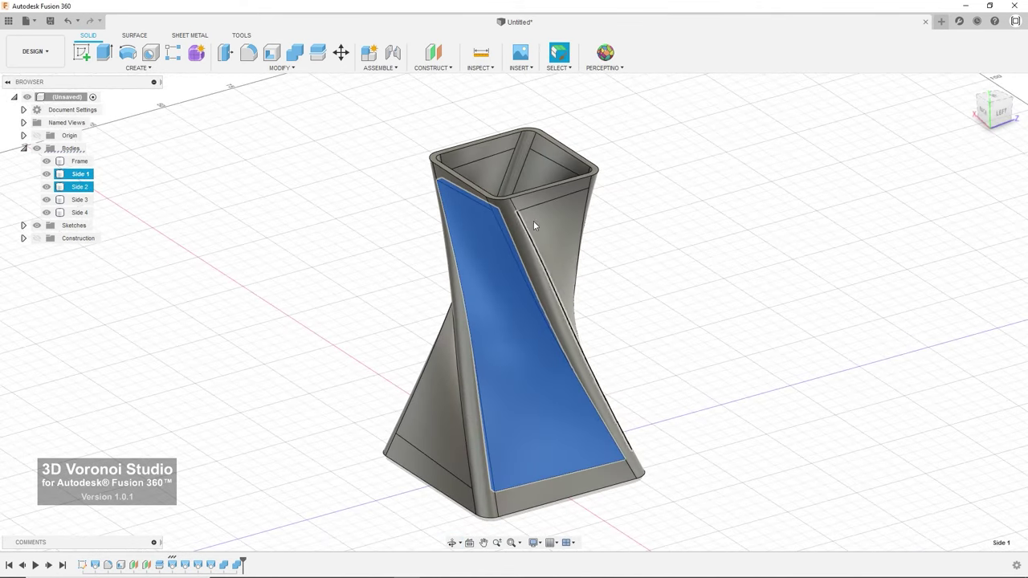
pyautogui.click(607, 52)
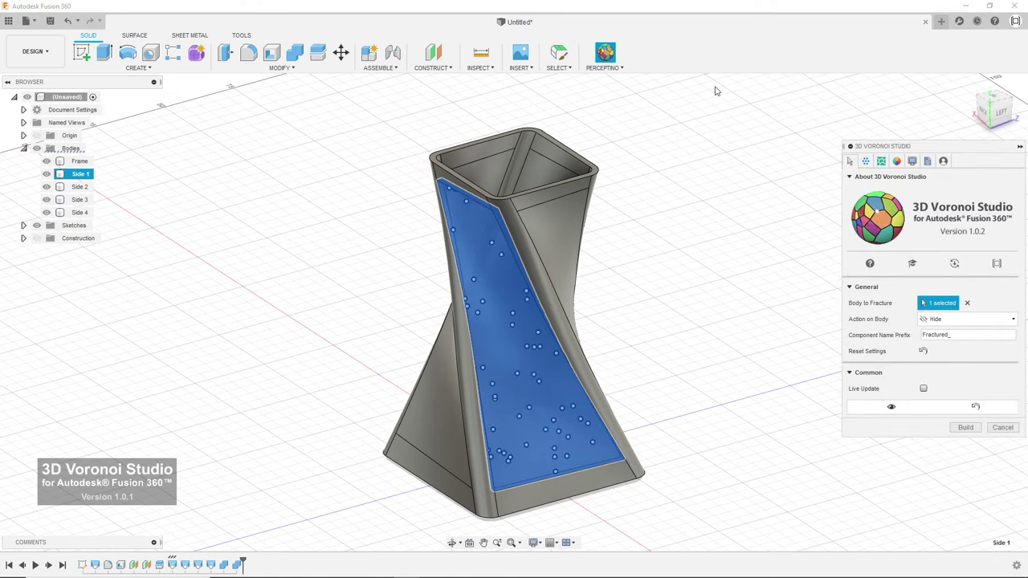
pyautogui.click(865, 160)
pyautogui.click(903, 195)
pyautogui.click(904, 220)
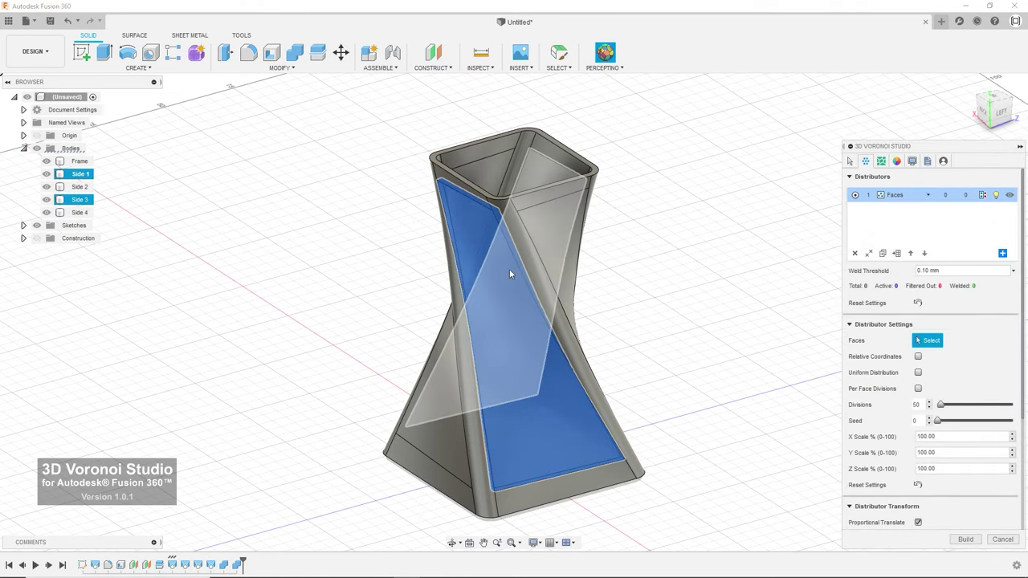
pyautogui.click(477, 260)
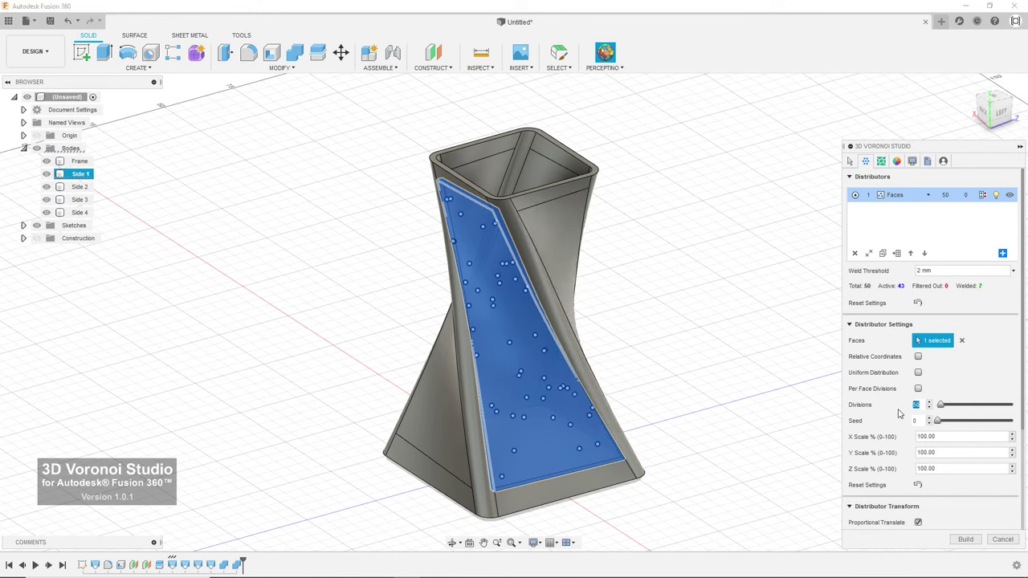
pyautogui.click(923, 405)
pyautogui.write('100')
pyautogui.press('Return')
# Turn off Fragments output, then preview and build the 1 mm-gap Voronoi lattice.
pyautogui.click(881, 161)
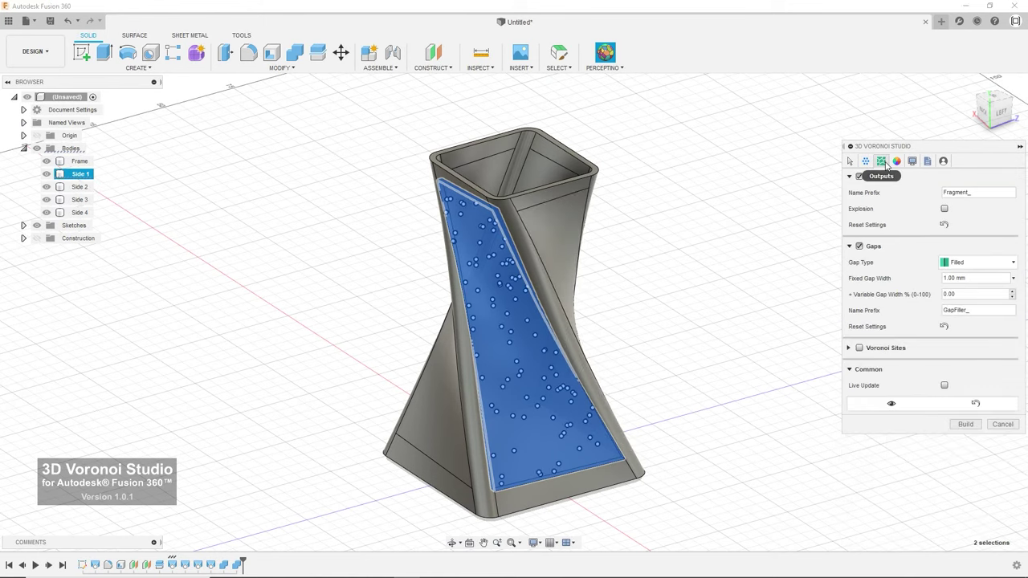
pyautogui.click(860, 177)
pyautogui.click(891, 355)
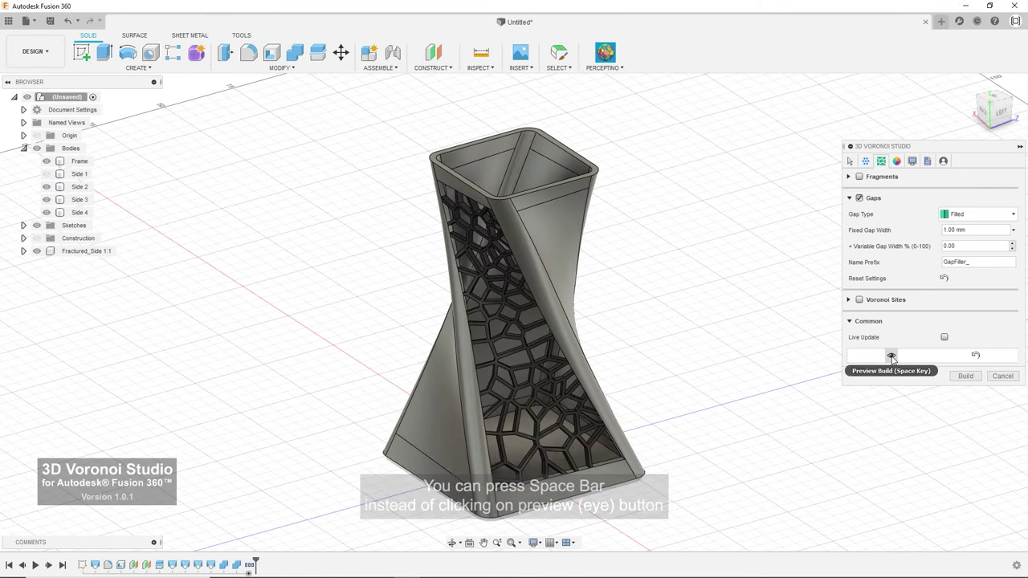
pyautogui.click(964, 376)
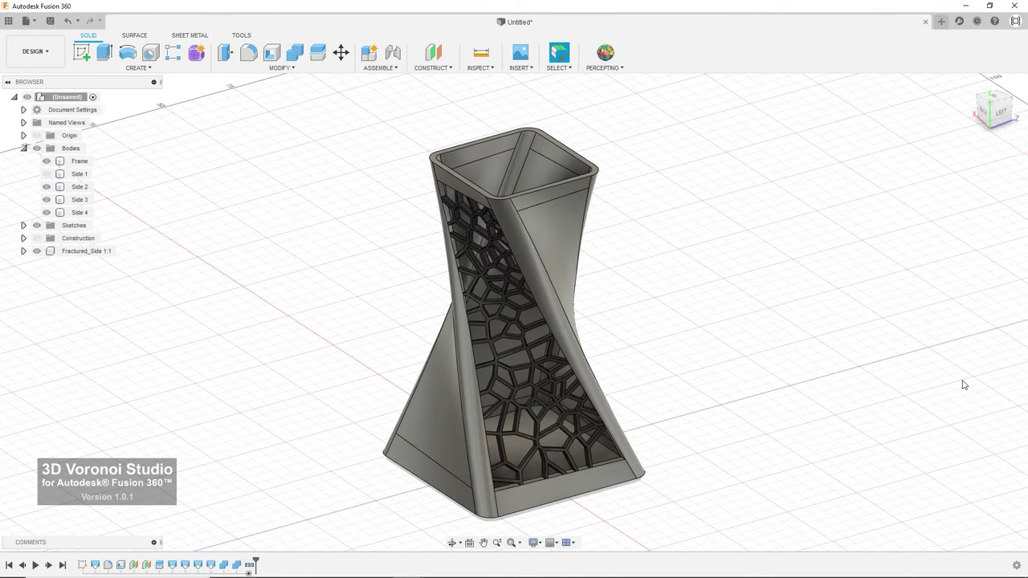
pyautogui.click(79, 186)
pyautogui.moveTo(698, 264); pyautogui.dragTo(557, 282, button='middle')
# Start a 3D Voronoi Studio pattern with a Faces distributor on the Side 2 face.
pyautogui.moveTo(630, 285); pyautogui.dragTo(695, 271, button='middle')
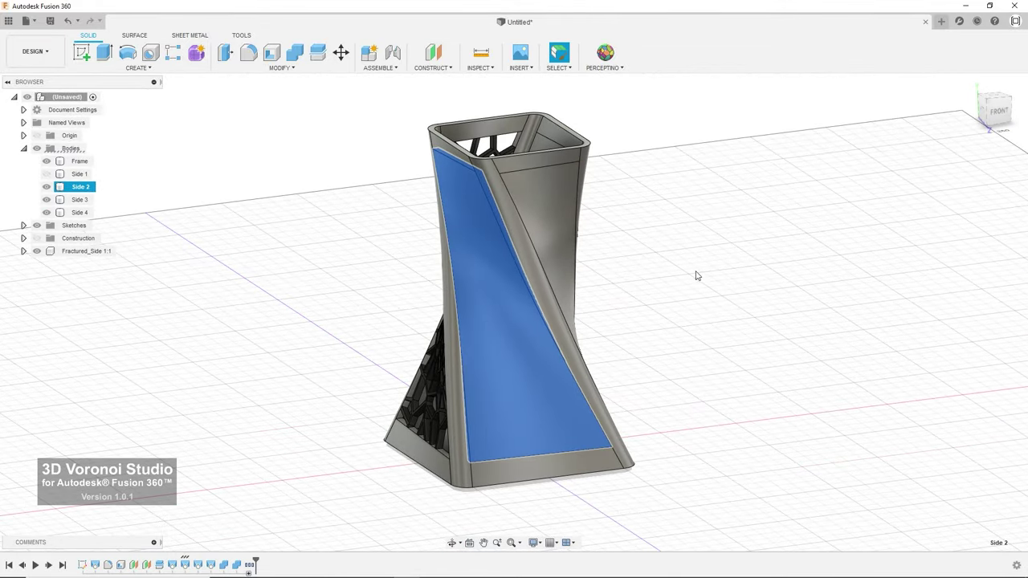
pyautogui.click(608, 56)
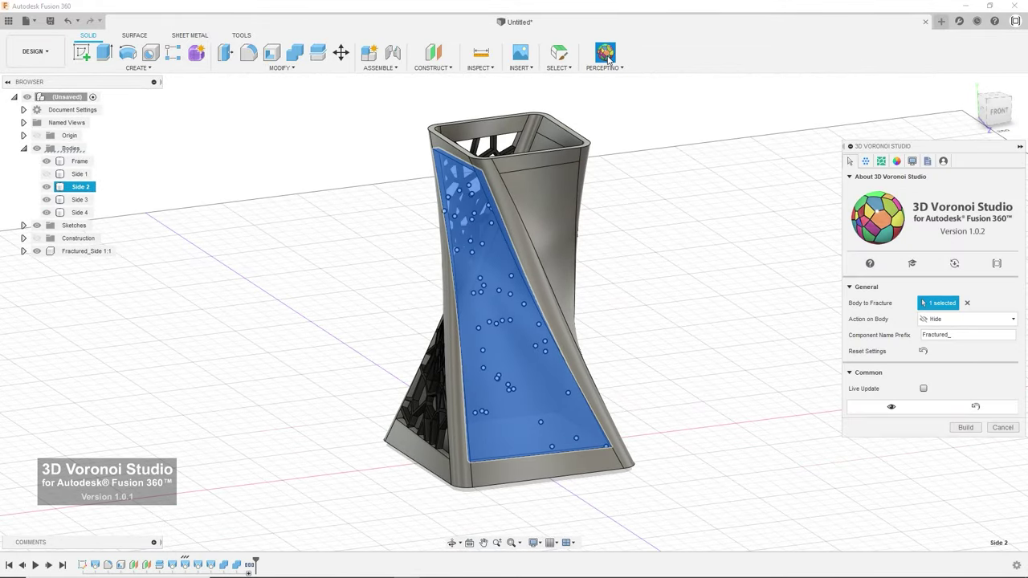
pyautogui.click(865, 161)
pyautogui.click(904, 195)
pyautogui.click(900, 222)
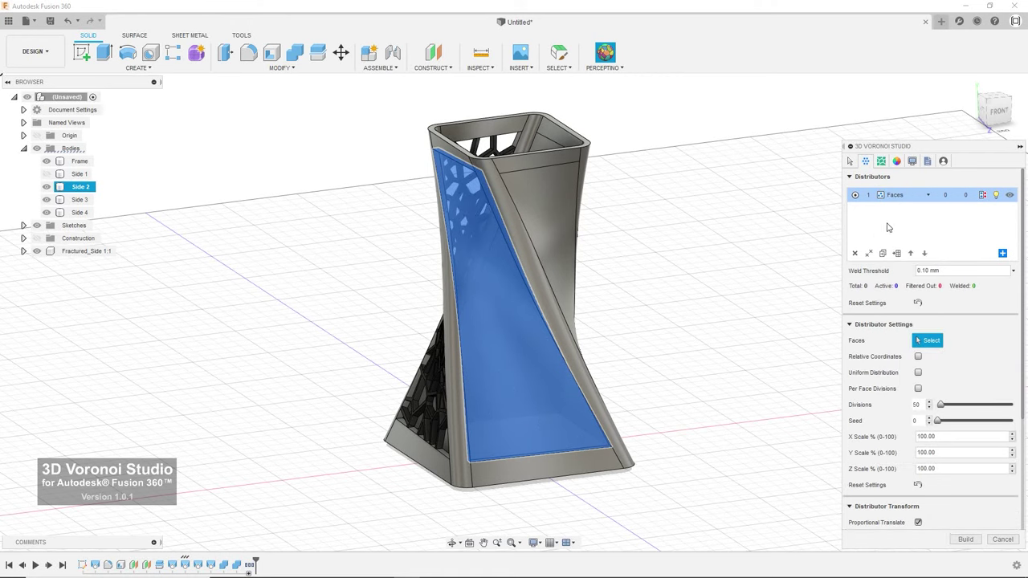
pyautogui.click(456, 254)
# Set weld threshold 2 mm, 100 divisions, seed 1, fragments off, then preview and build.
pyautogui.click(932, 270)
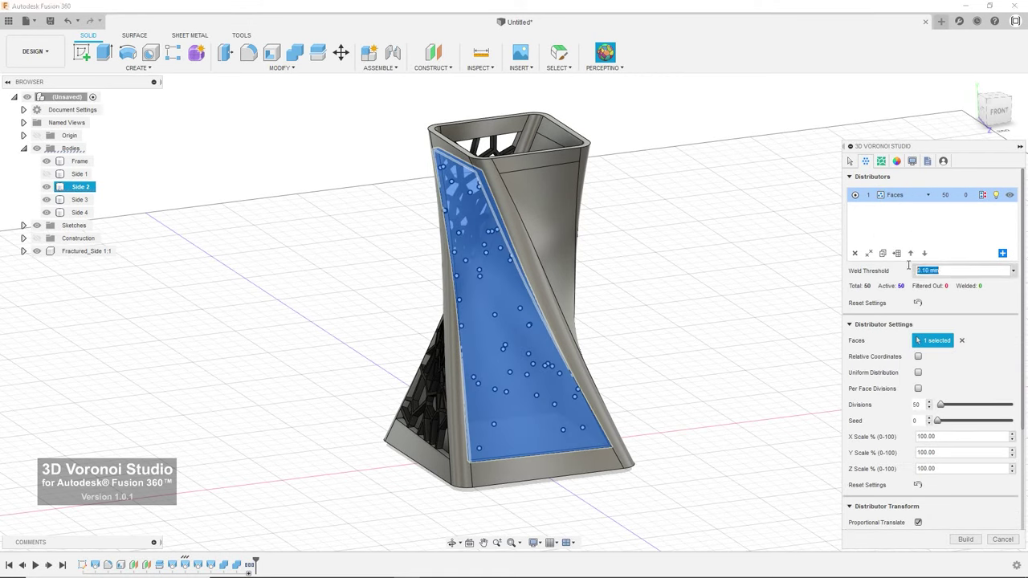
pyautogui.write('2')
pyautogui.press('Tab')
pyautogui.write('100')
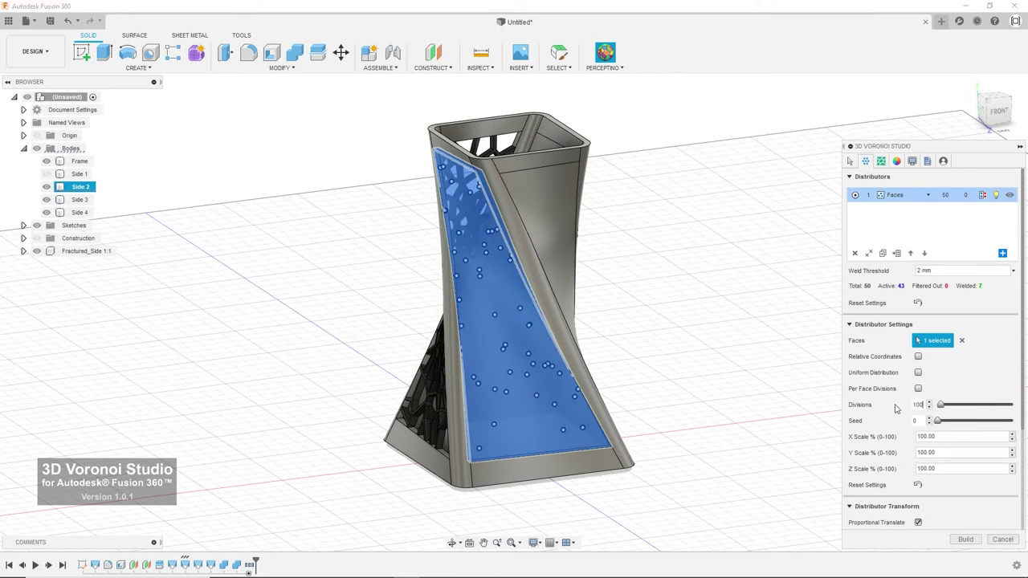
pyautogui.press('Return')
pyautogui.click(930, 419)
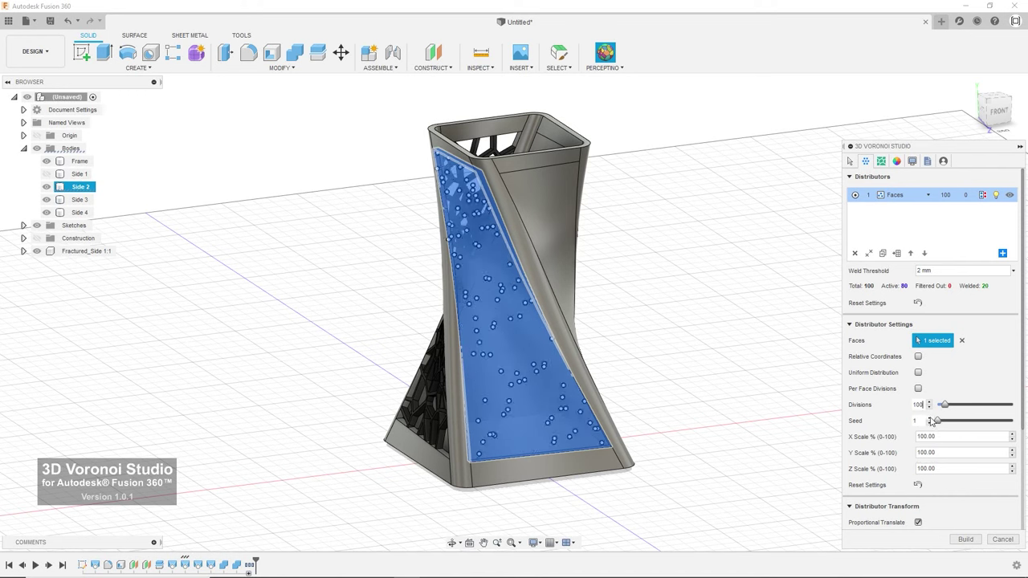
pyautogui.click(883, 163)
pyautogui.click(860, 177)
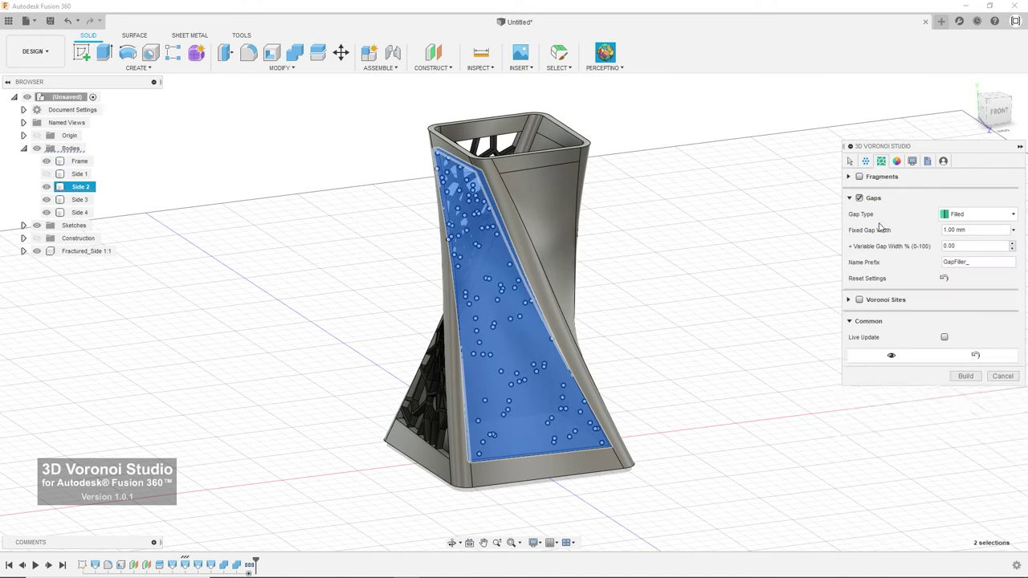
pyautogui.click(891, 357)
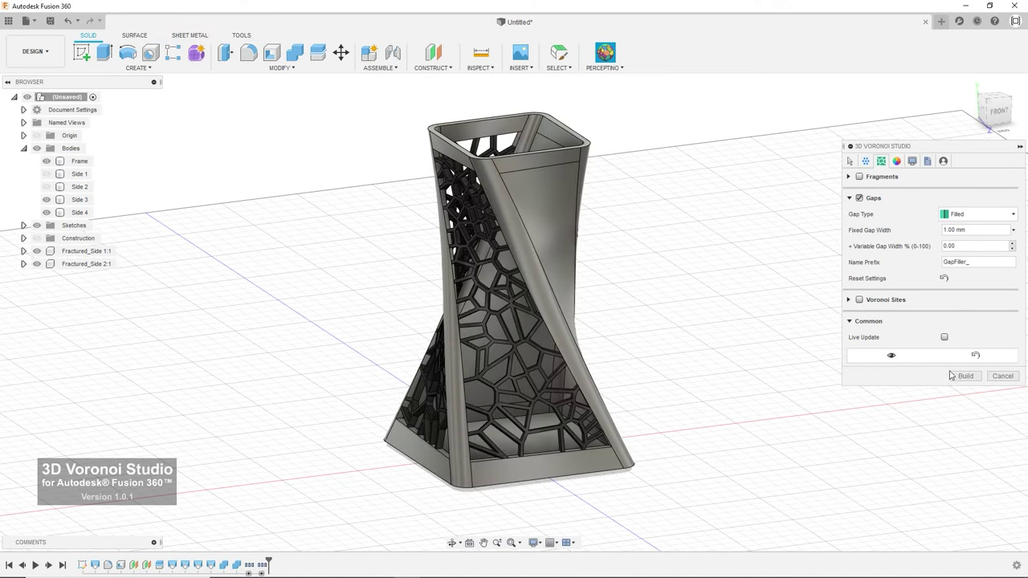
pyautogui.click(963, 376)
# Select Side 3 and start a 3D Voronoi Studio Faces distribution on its face.
pyautogui.click(79, 199)
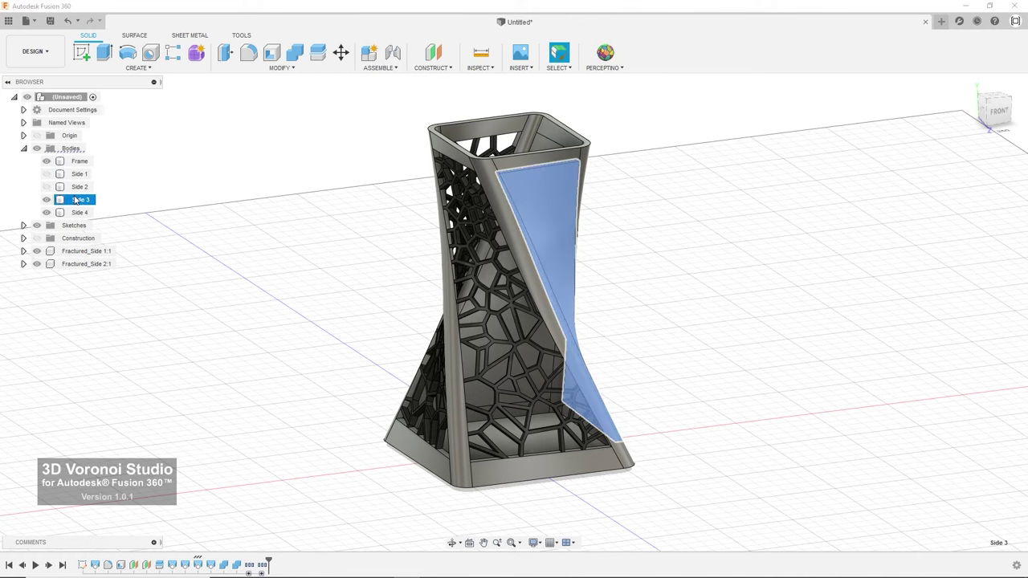
pyautogui.keyDown('shift'); pyautogui.moveTo(709, 266); pyautogui.dragTo(625, 258, button='middle'); pyautogui.keyUp('shift')
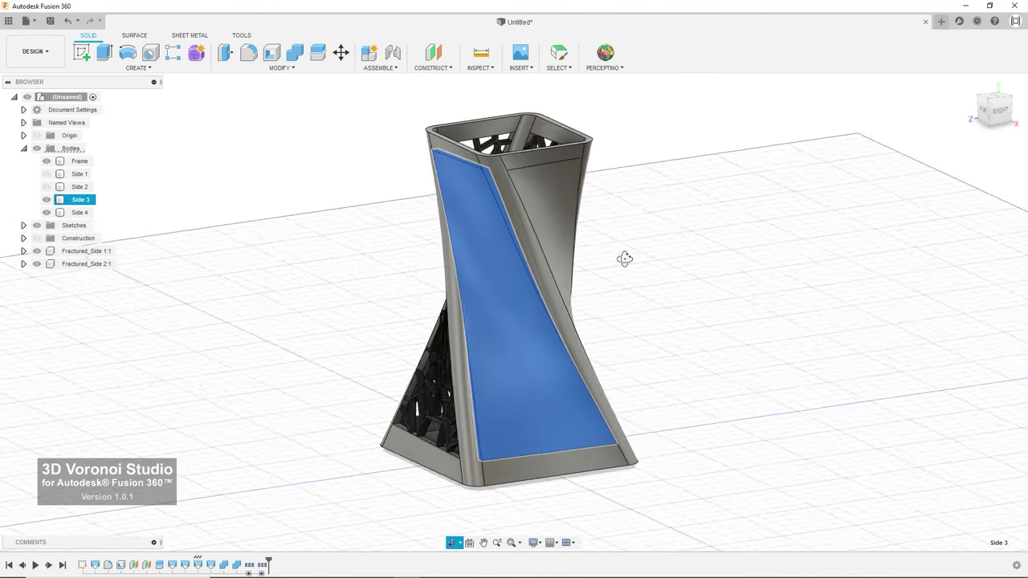
pyautogui.click(605, 52)
pyautogui.click(866, 161)
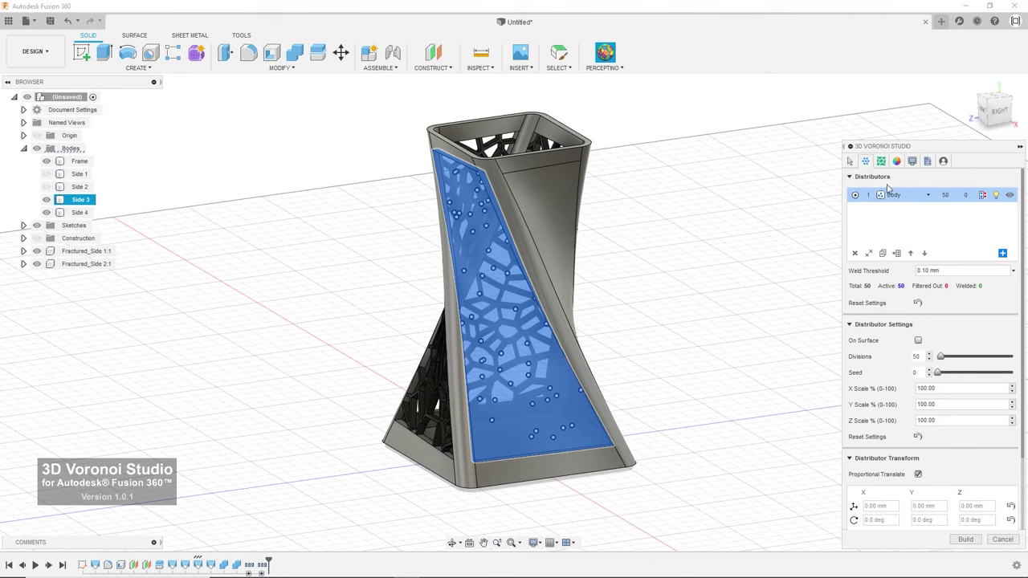
pyautogui.click(903, 194)
pyautogui.click(896, 222)
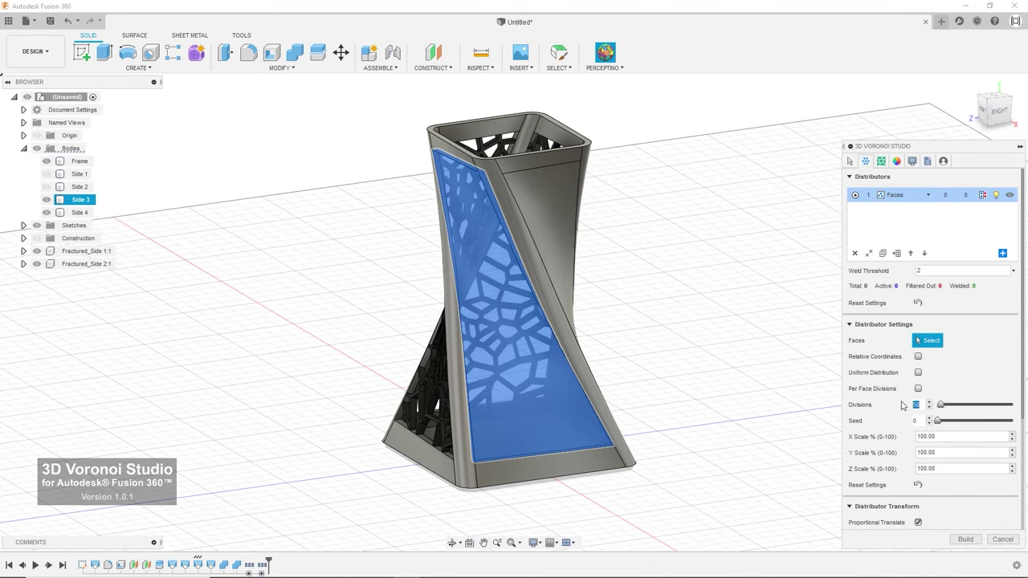
pyautogui.write('100')
pyautogui.click(497, 294)
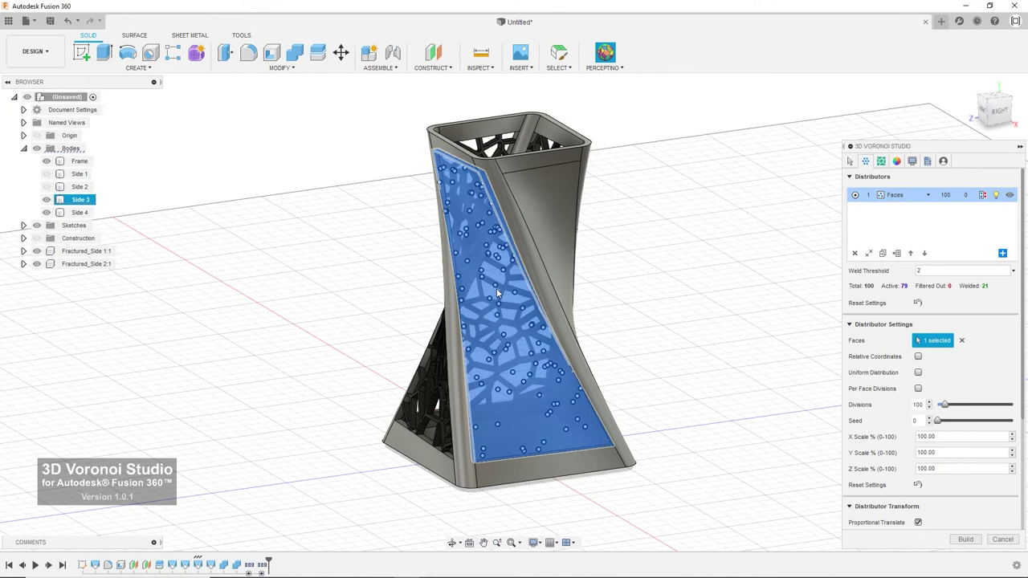
# Set seed 2, turn off fragment output, then preview and build the Side 3 openwork.
pyautogui.click(929, 418)
pyautogui.click(929, 418)
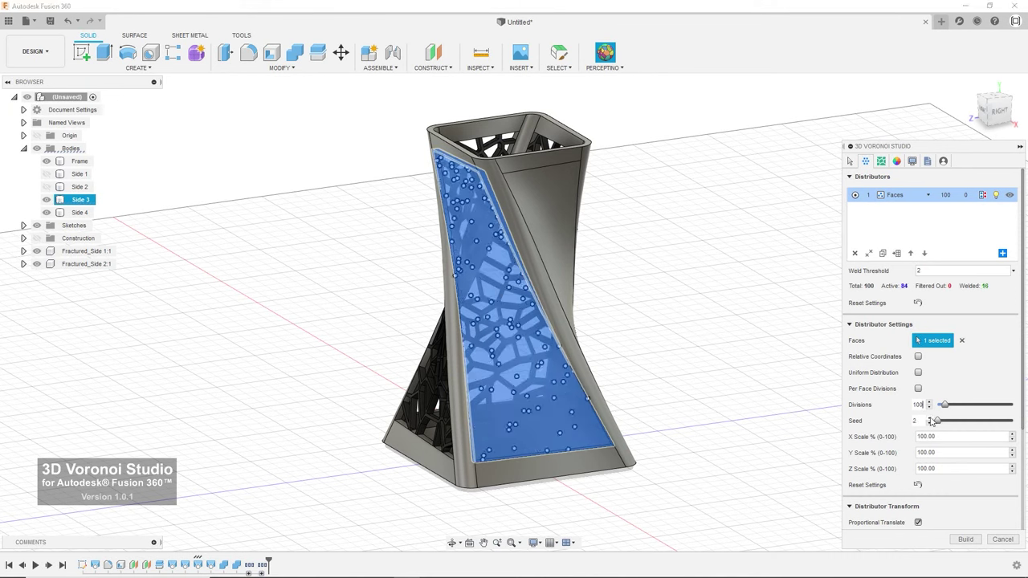
pyautogui.click(881, 162)
pyautogui.click(861, 177)
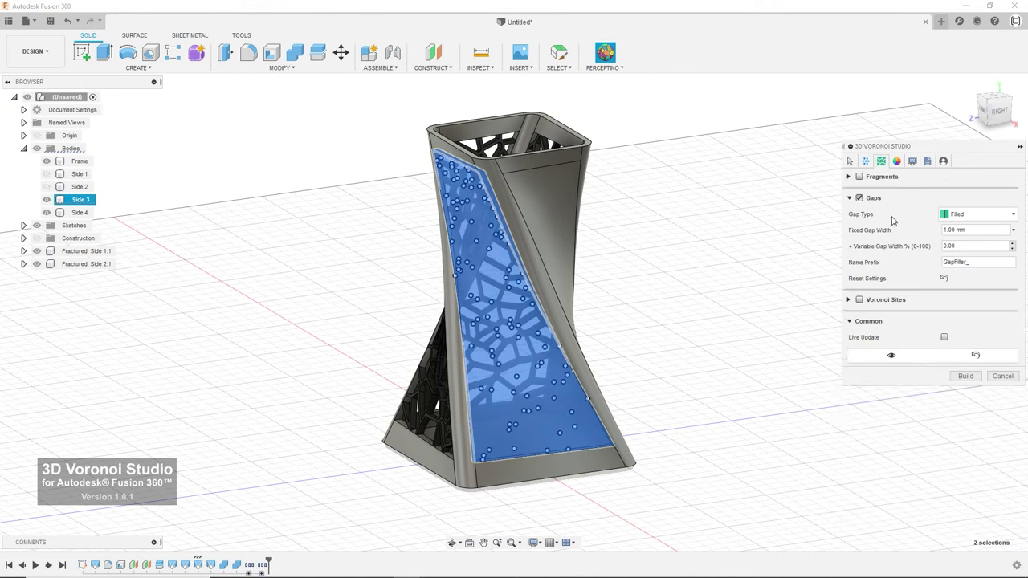
pyautogui.click(891, 356)
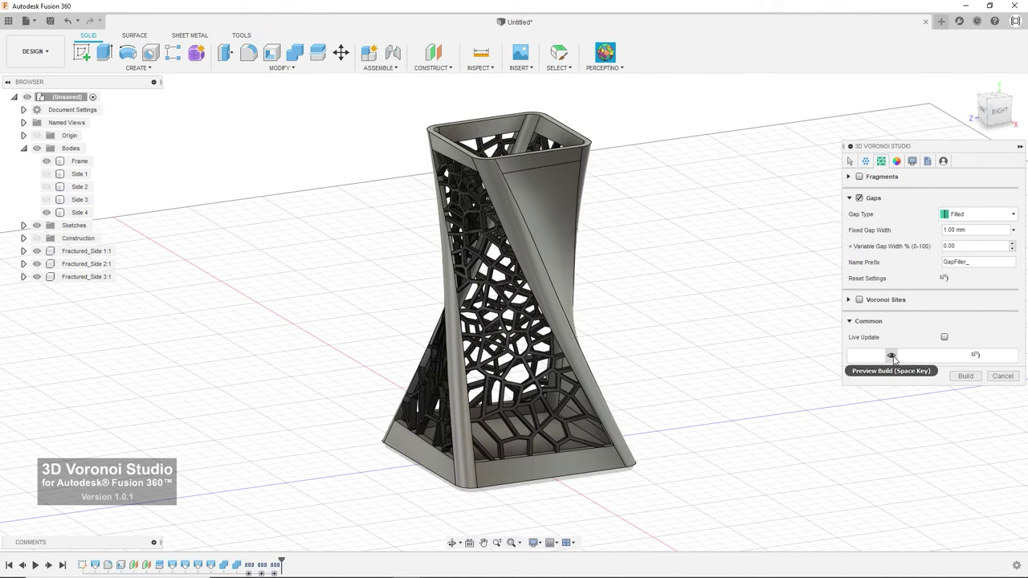
pyautogui.click(964, 375)
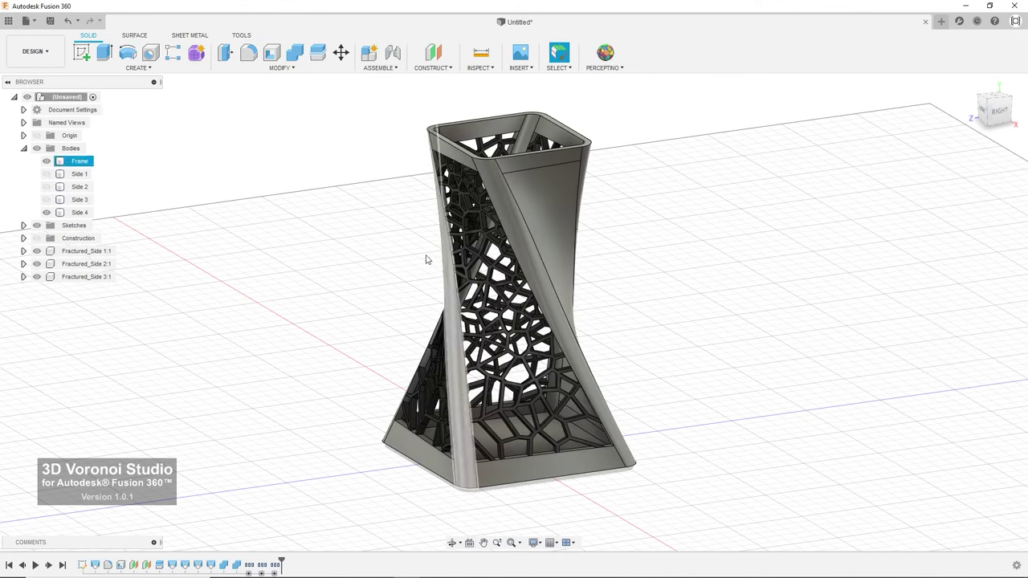
# Select Side 4 and start a 3D Voronoi Studio Faces distribution on its face.
pyautogui.click(72, 214)
pyautogui.keyDown('shift'); pyautogui.moveTo(763, 270); pyautogui.dragTo(666, 269, button='middle'); pyautogui.keyUp('shift')
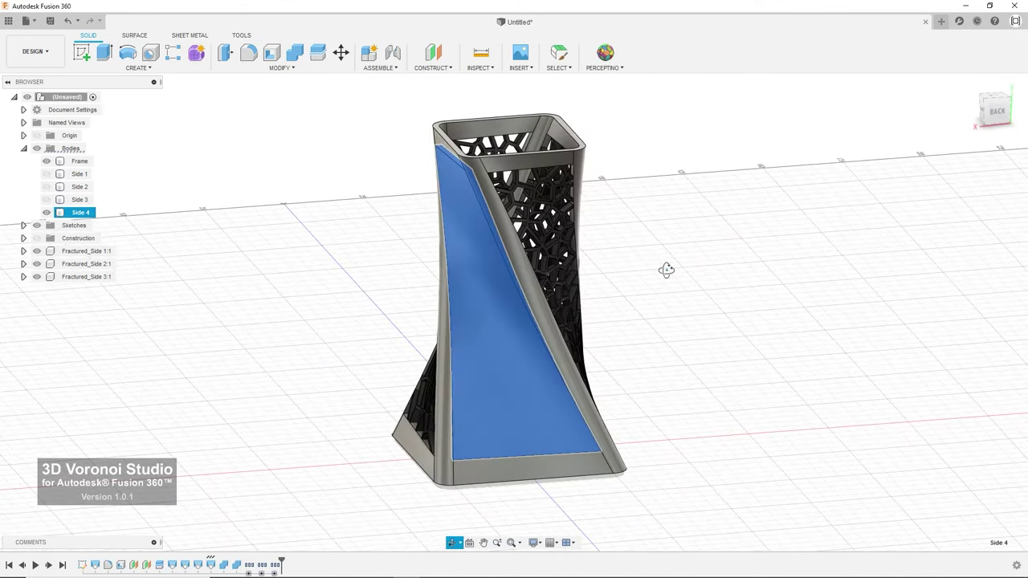
pyautogui.click(604, 53)
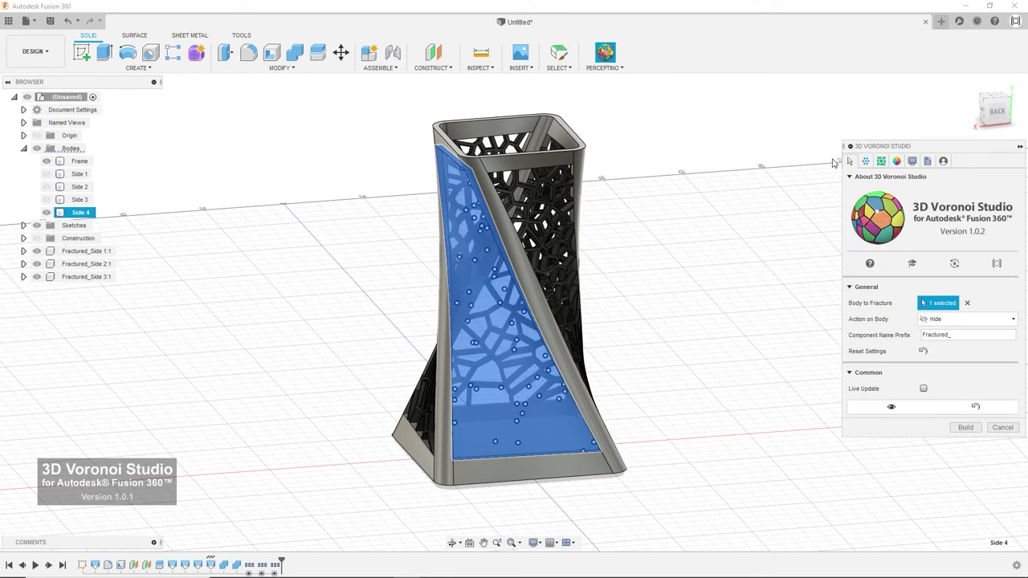
pyautogui.click(866, 160)
pyautogui.click(904, 195)
pyautogui.click(906, 225)
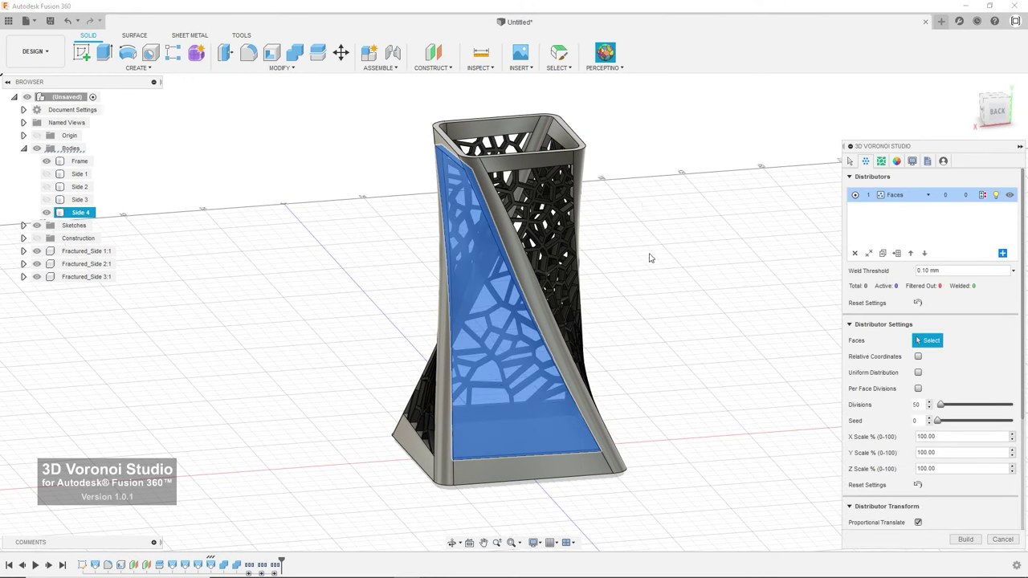
pyautogui.click(522, 286)
pyautogui.write('100')
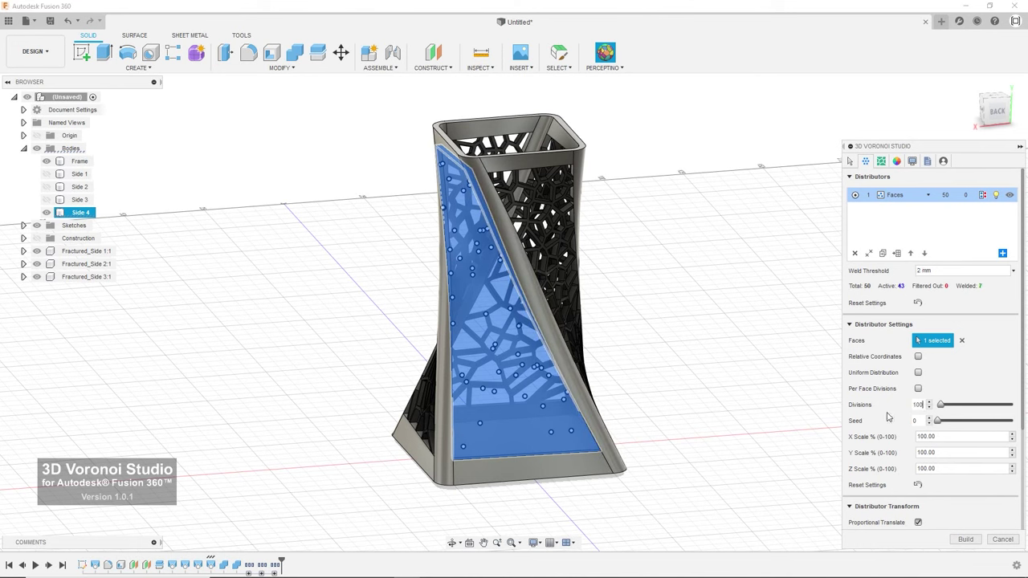
# Commit 100 divisions, set seed 3, turn off fragment output and preview the result.
pyautogui.press('Return')
pyautogui.click(929, 418)
pyautogui.click(929, 419)
pyautogui.click(929, 418)
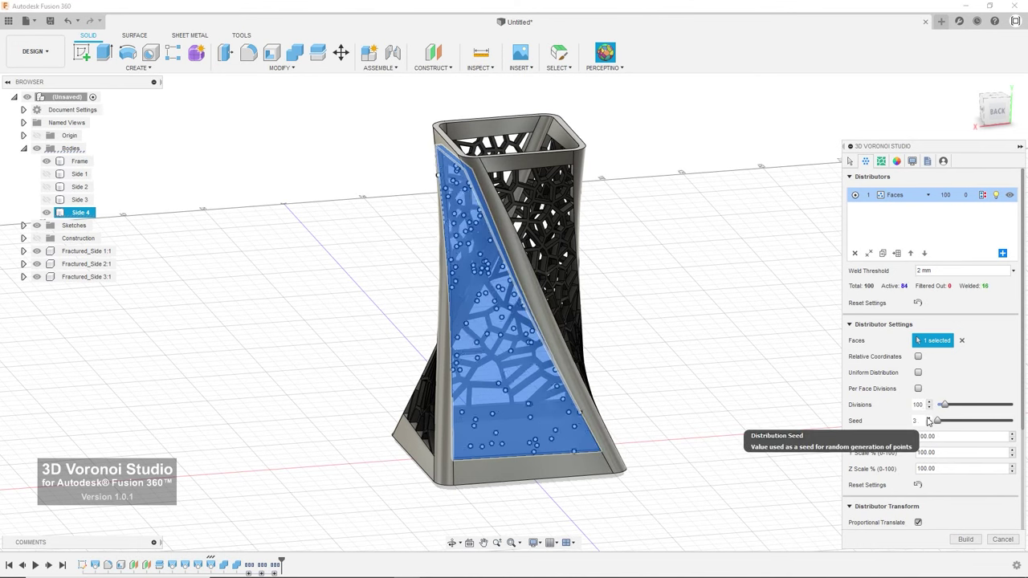
pyautogui.click(881, 160)
pyautogui.click(859, 179)
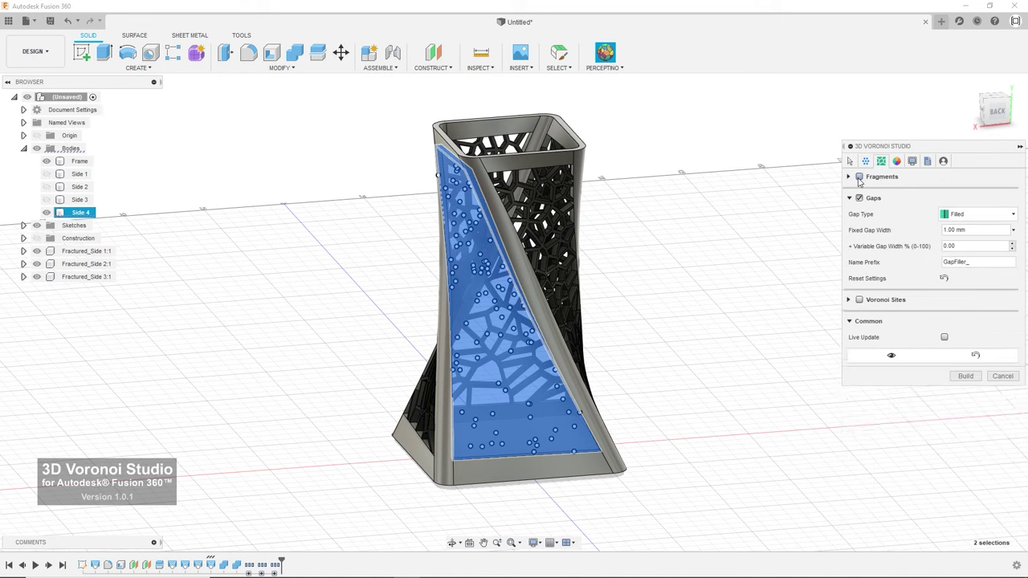
pyautogui.click(891, 359)
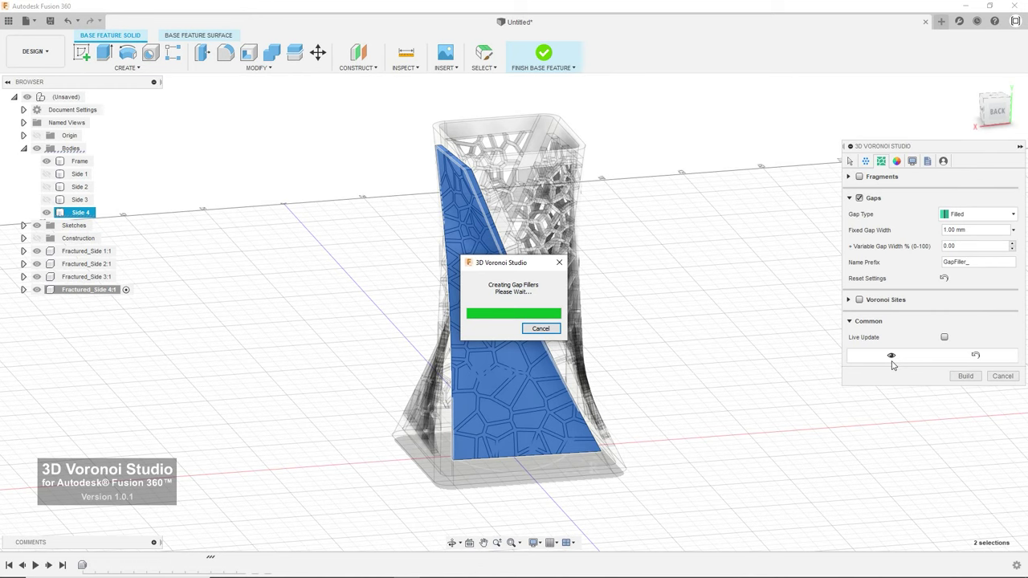
# Build the Side 4 Voronoi openwork, then go to the Frame body's Appearance settings.
pyautogui.click(962, 378)
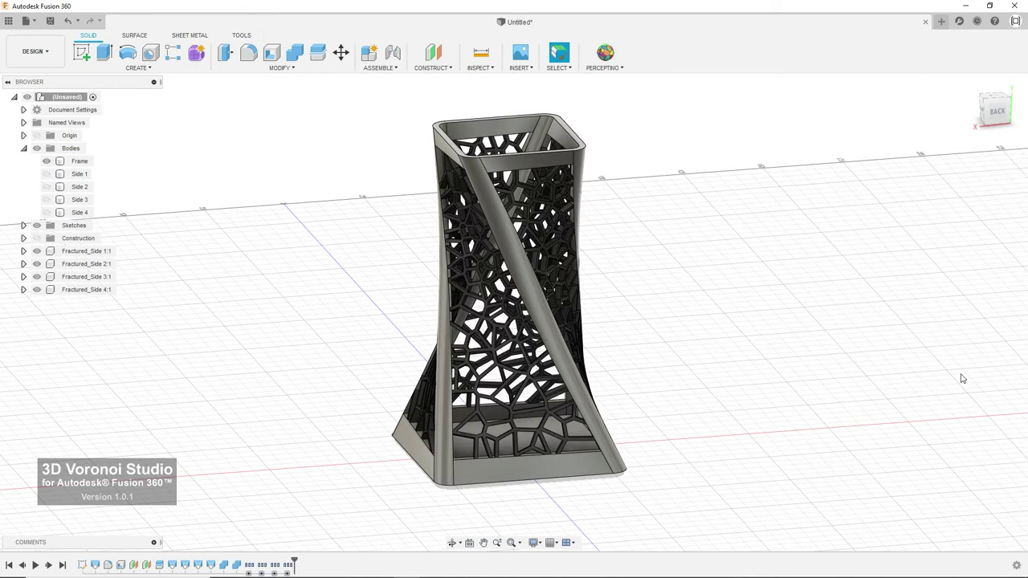
pyautogui.click(969, 82)
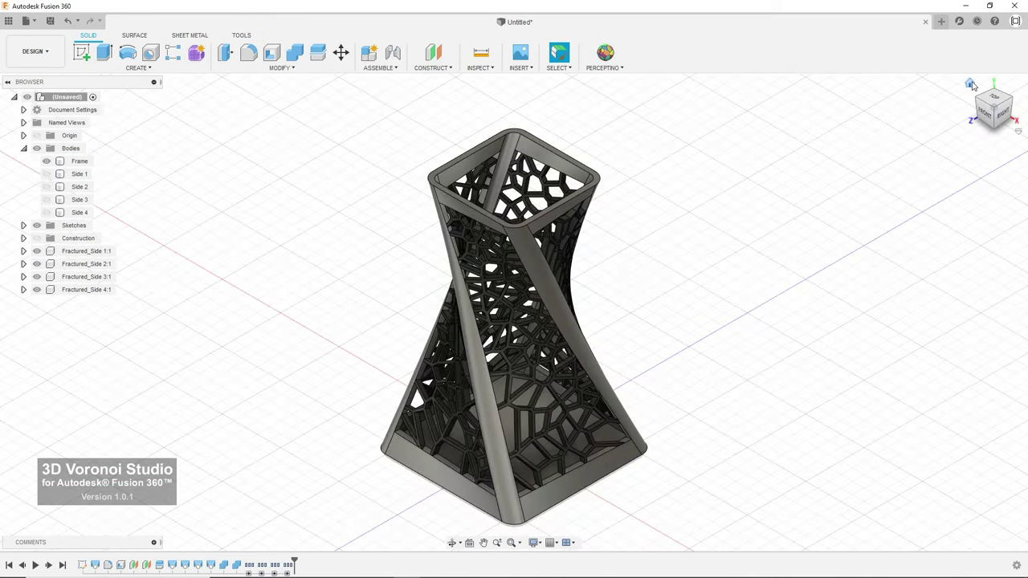
pyautogui.click(80, 161)
pyautogui.rightClick(81, 161)
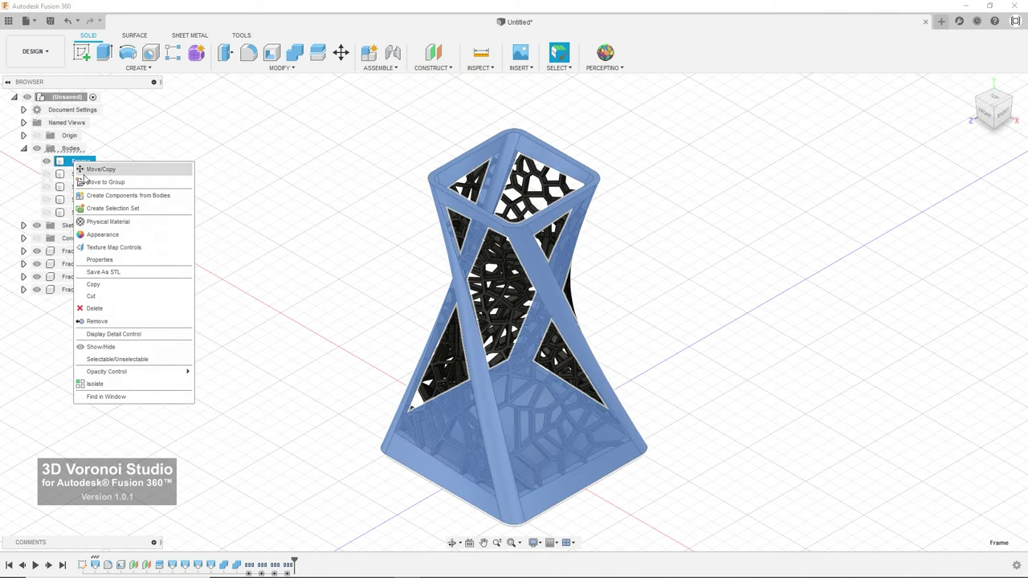
pyautogui.click(100, 235)
# Search 'brass' and apply Brass - Matte to the frame and three Voronoi side panels.
pyautogui.click(838, 313)
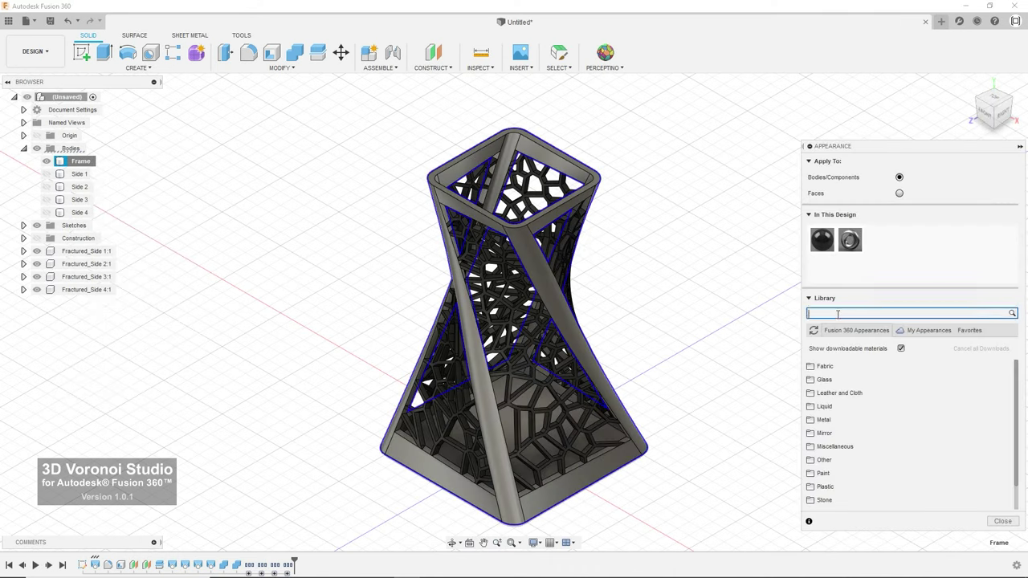
pyautogui.write('brass')
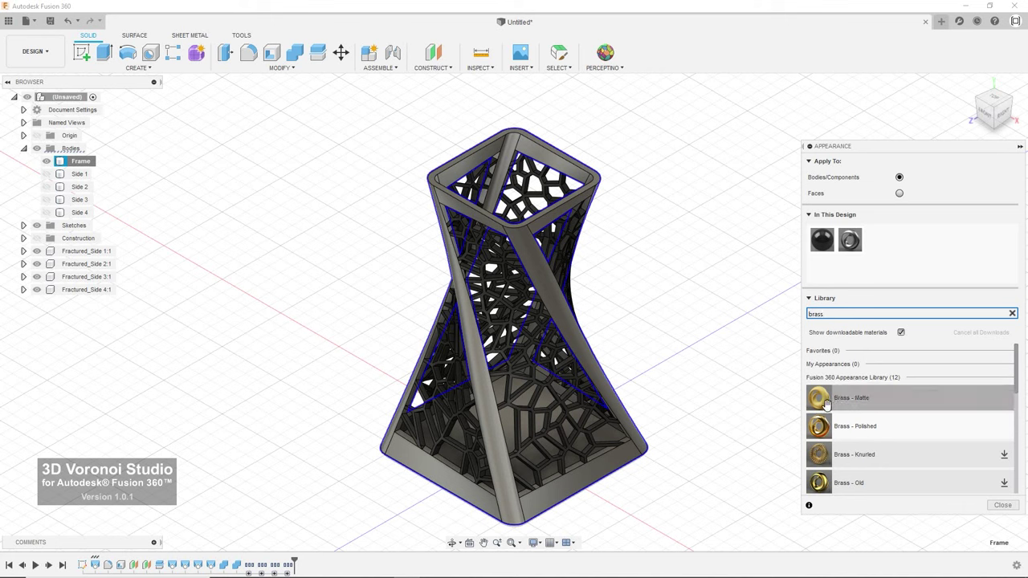
pyautogui.moveTo(854, 426); pyautogui.dragTo(523, 256)
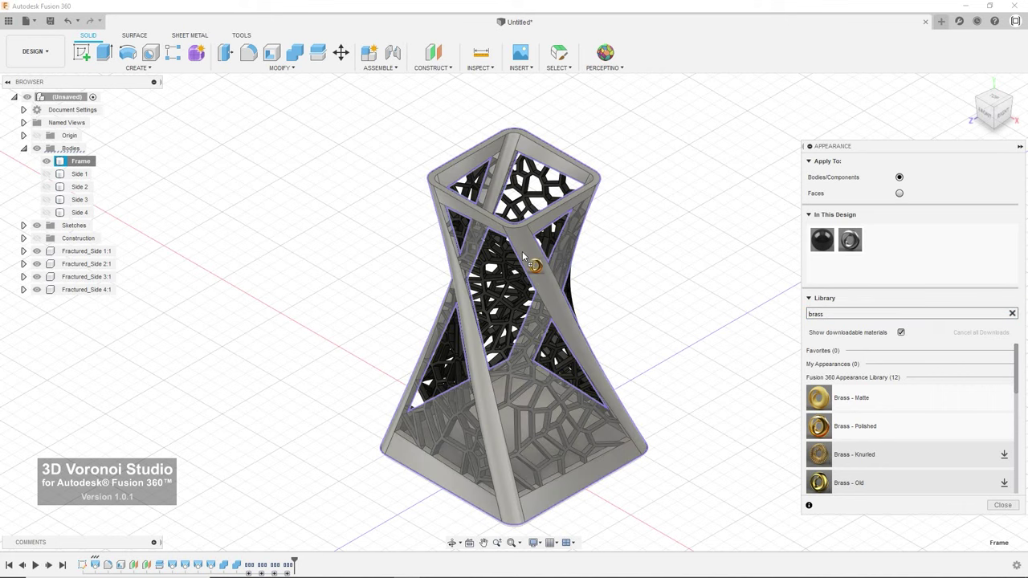
pyautogui.moveTo(818, 398); pyautogui.dragTo(533, 344)
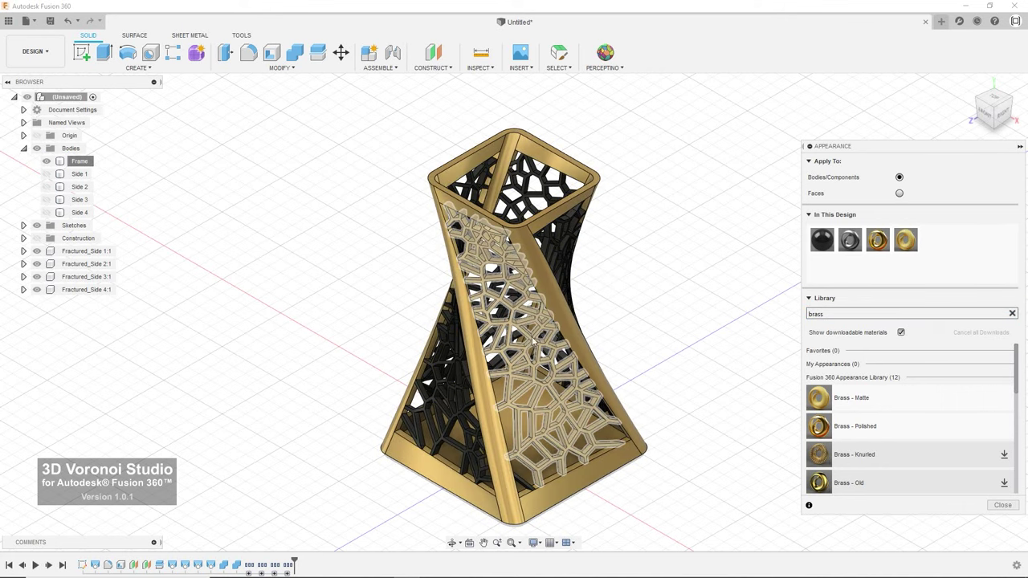
pyautogui.moveTo(819, 397); pyautogui.dragTo(553, 201)
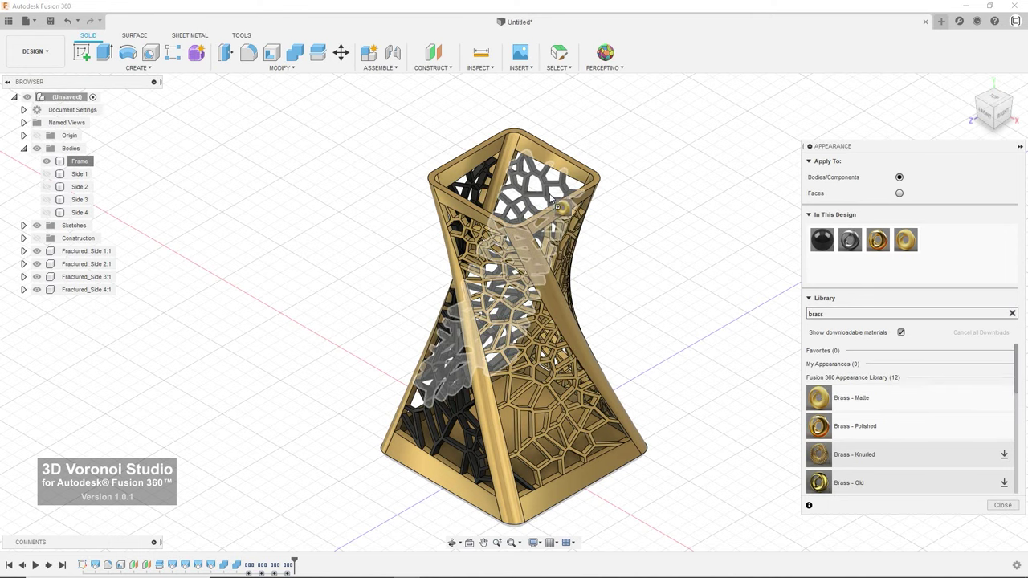
pyautogui.moveTo(819, 397); pyautogui.dragTo(463, 395)
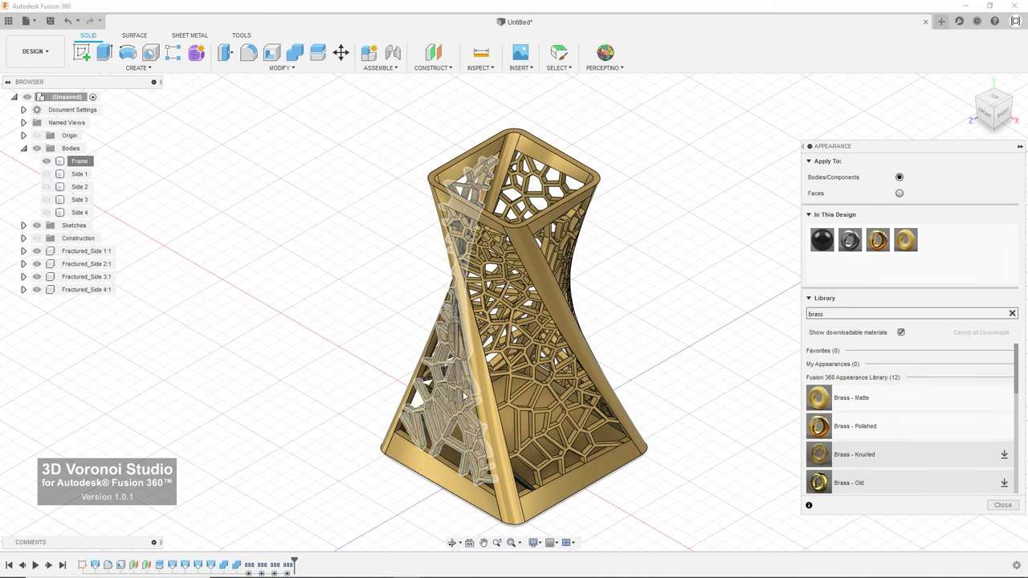
pyautogui.click(1001, 506)
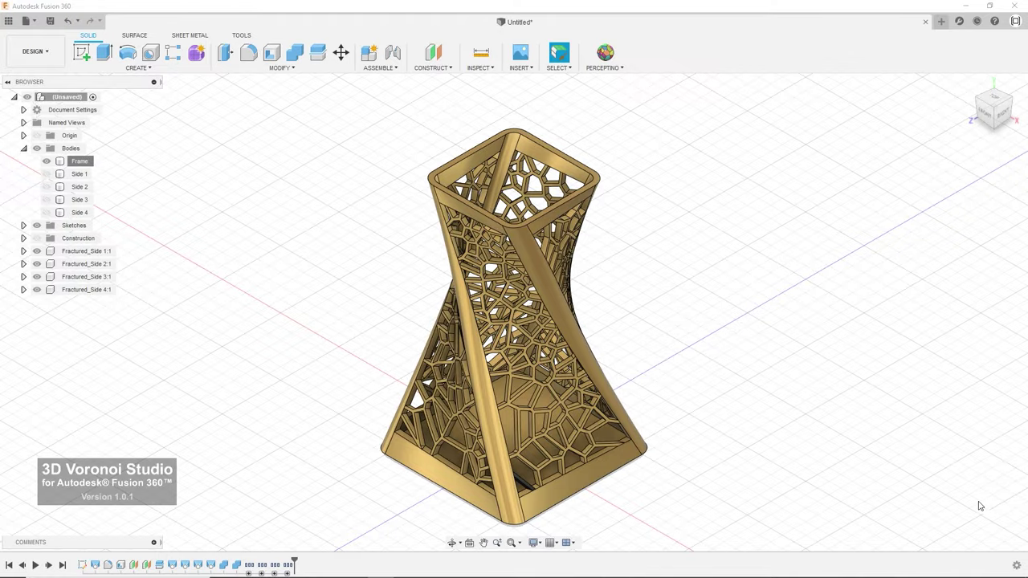
pyautogui.moveTo(746, 438)
pyautogui.keyDown('shift'); pyautogui.mouseDown(button='middle')
pyautogui.moveTo(884, 436)
pyautogui.moveTo(895, 415)
pyautogui.moveTo(886, 383)
pyautogui.moveTo(846, 377)
pyautogui.moveTo(788, 383)
pyautogui.moveTo(631, 438)
pyautogui.moveTo(486, 442)
pyautogui.moveTo(680, 381)
pyautogui.moveTo(731, 385)
pyautogui.moveTo(775, 429)
pyautogui.mouseUp(button='middle'); pyautogui.keyUp('shift')
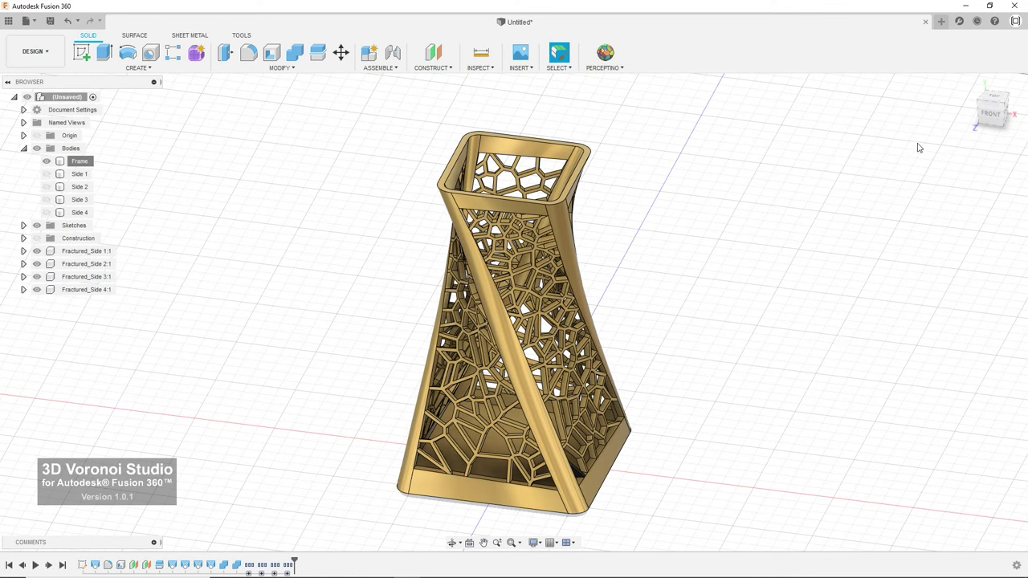
pyautogui.click(970, 83)
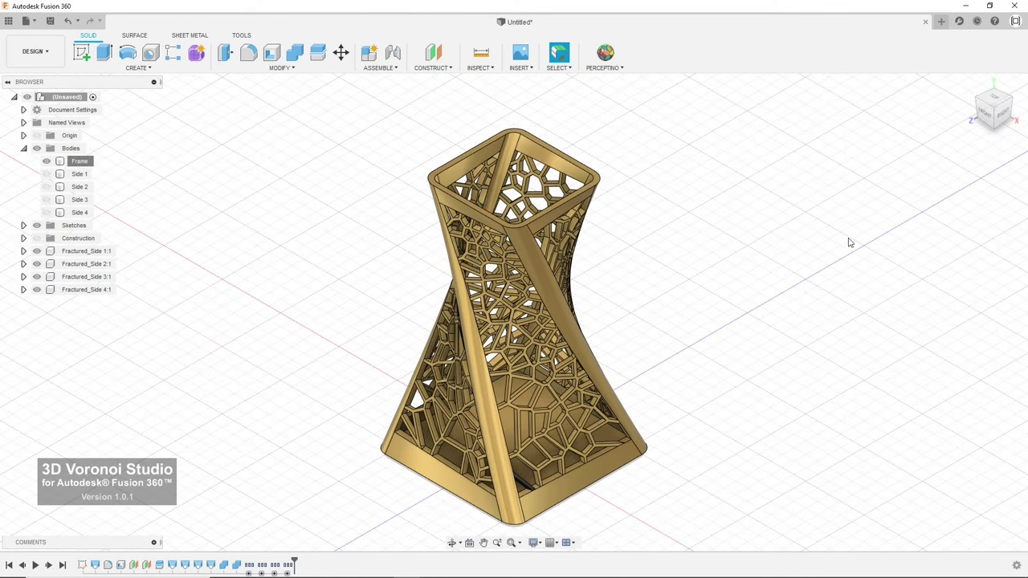